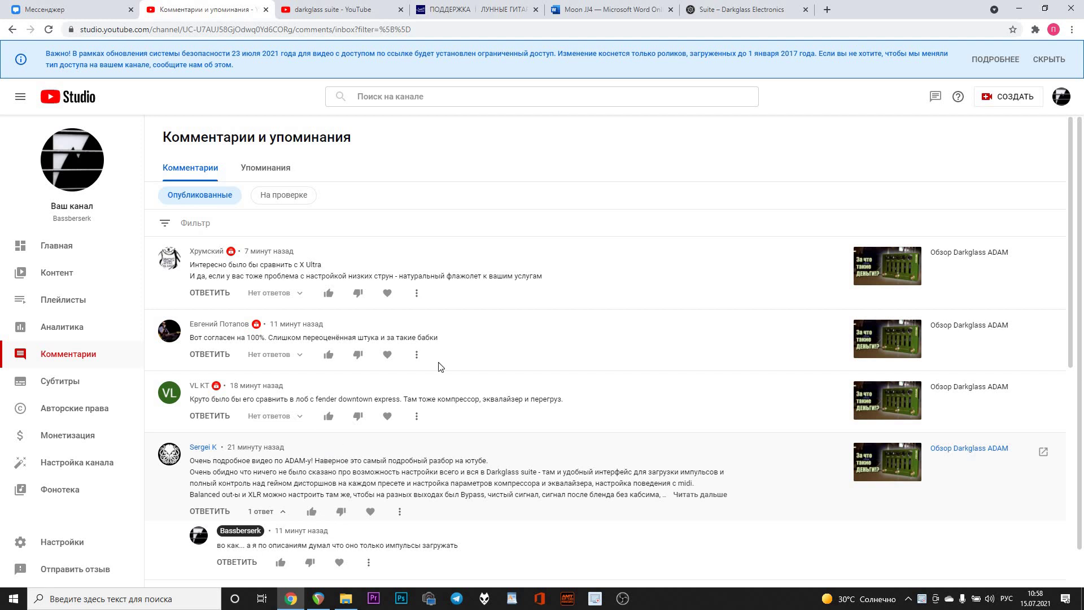
Step: Review the Darkglass Suite web page from its feature description down to the download links
{"action": "left_click", "coordinate": [735, 8]}
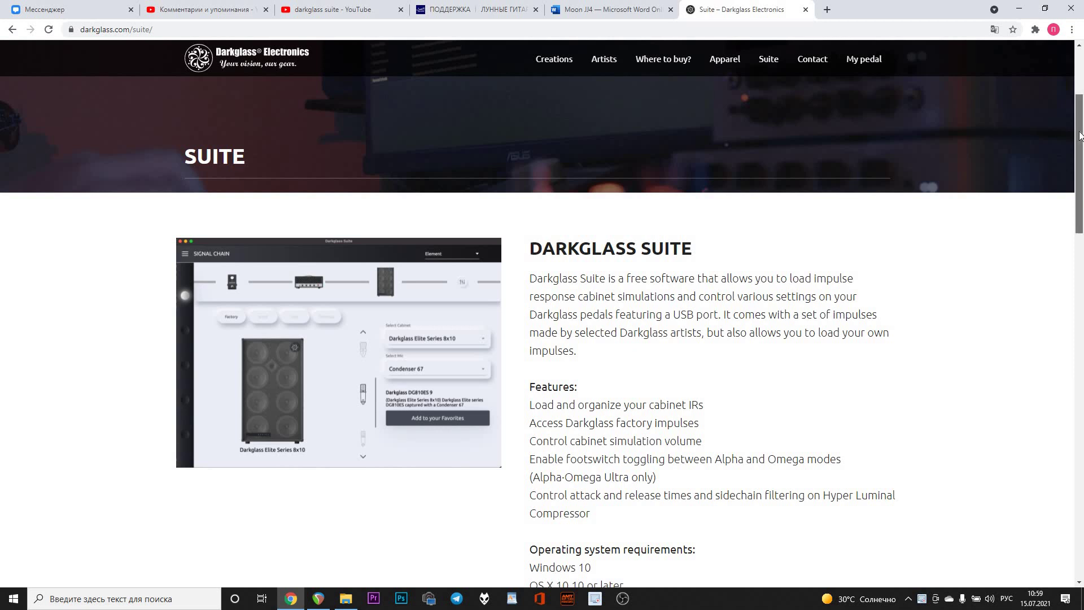
{"action": "scroll", "coordinate": [1080, 135], "scroll_direction": "down", "scroll_amount": 1}
{"action": "scroll", "coordinate": [1081, 113], "scroll_direction": "up", "scroll_amount": 2}
{"action": "scroll", "coordinate": [1080, 109], "scroll_direction": "up", "scroll_amount": 1}
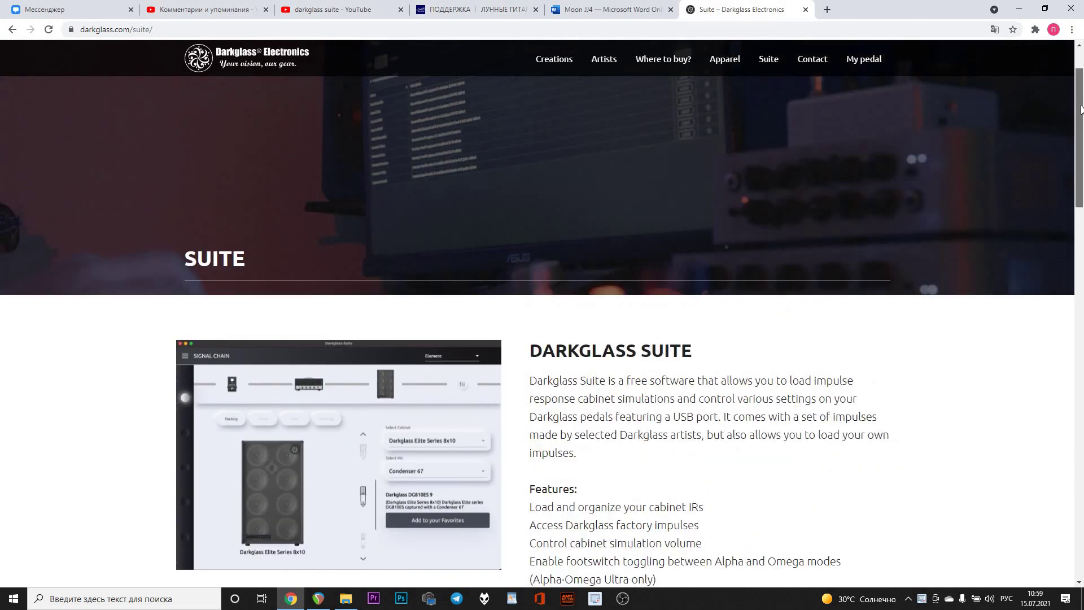
{"action": "left_click_drag", "start_coordinate": [1079, 109], "coordinate": [1082, 324]}
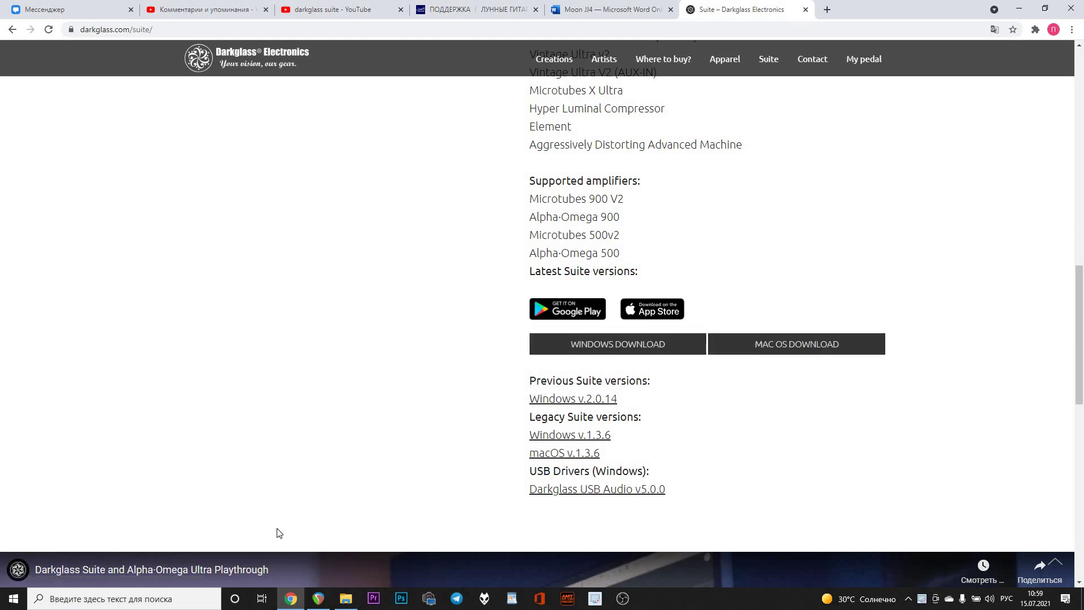
Step: Switch from the browser and REAPER to the desktop and launch Darkglass Suite
{"action": "left_click", "coordinate": [1018, 9]}
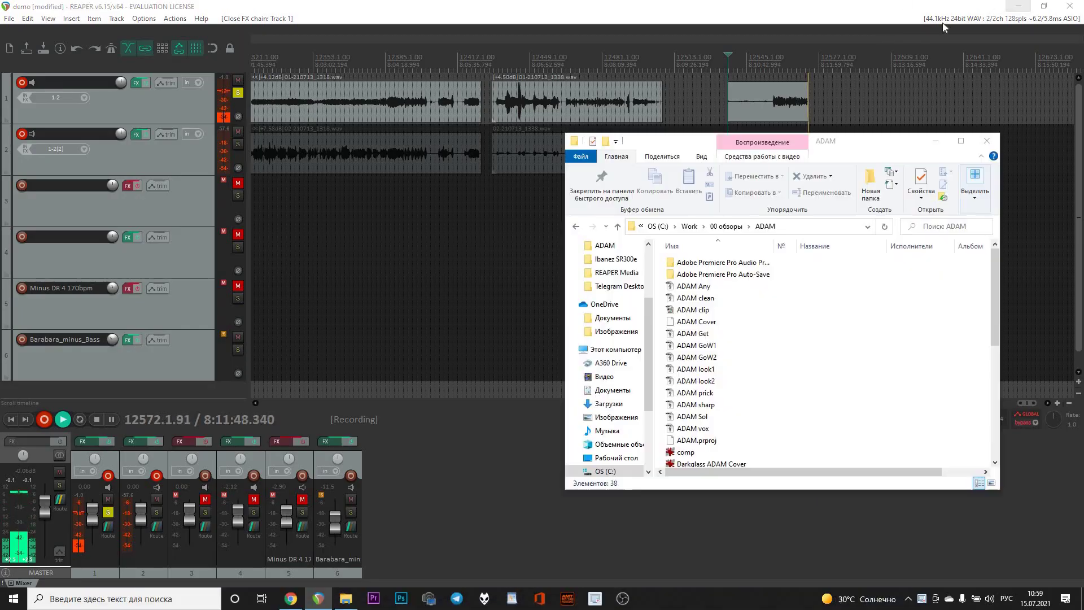
{"action": "left_click", "coordinate": [1019, 6]}
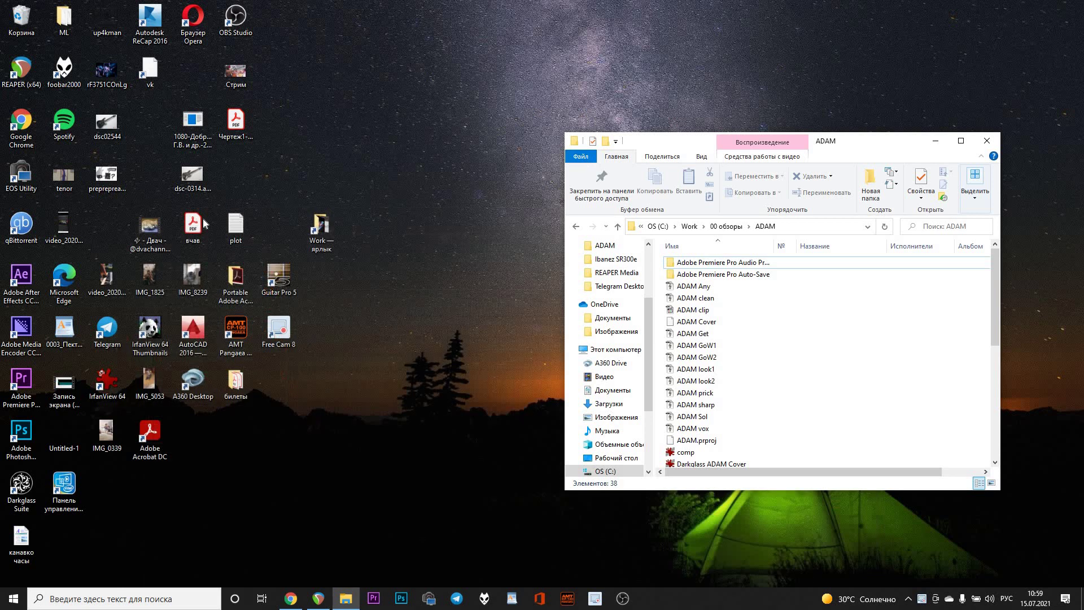
{"action": "left_click", "coordinate": [21, 486]}
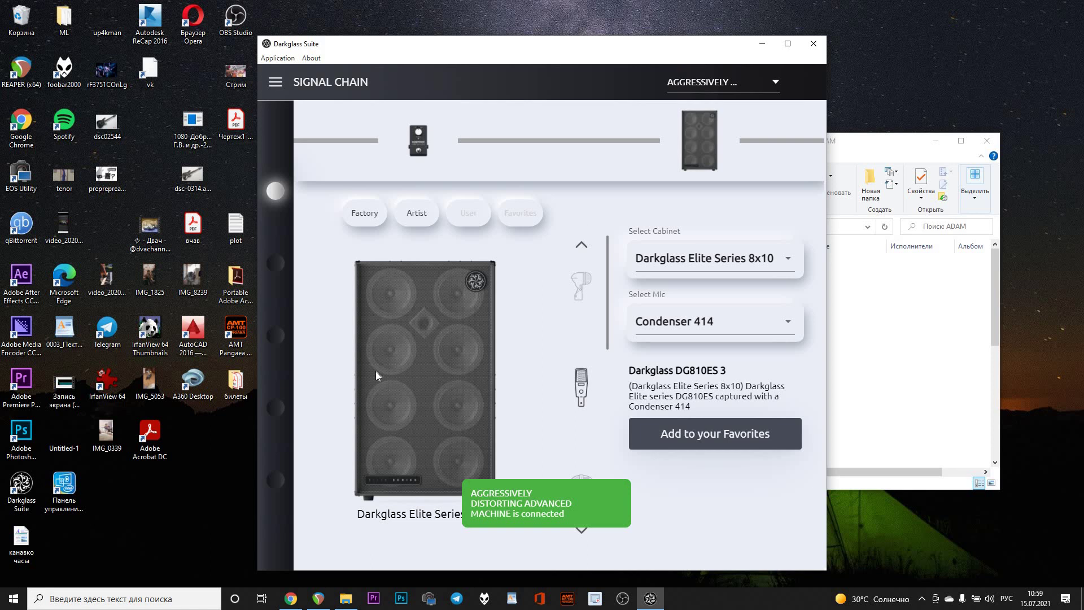
Step: View the suppressor pedal and the cabinet in the signal chain, including the cabinets in slots 2, 3 and 4
{"action": "left_click", "coordinate": [426, 149]}
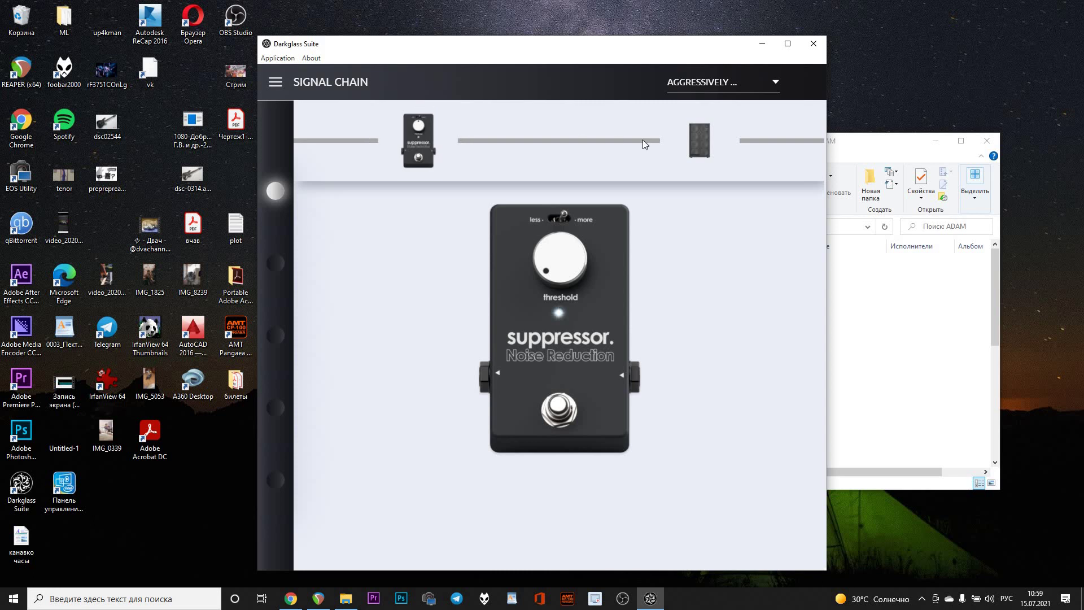
{"action": "left_click", "coordinate": [699, 151]}
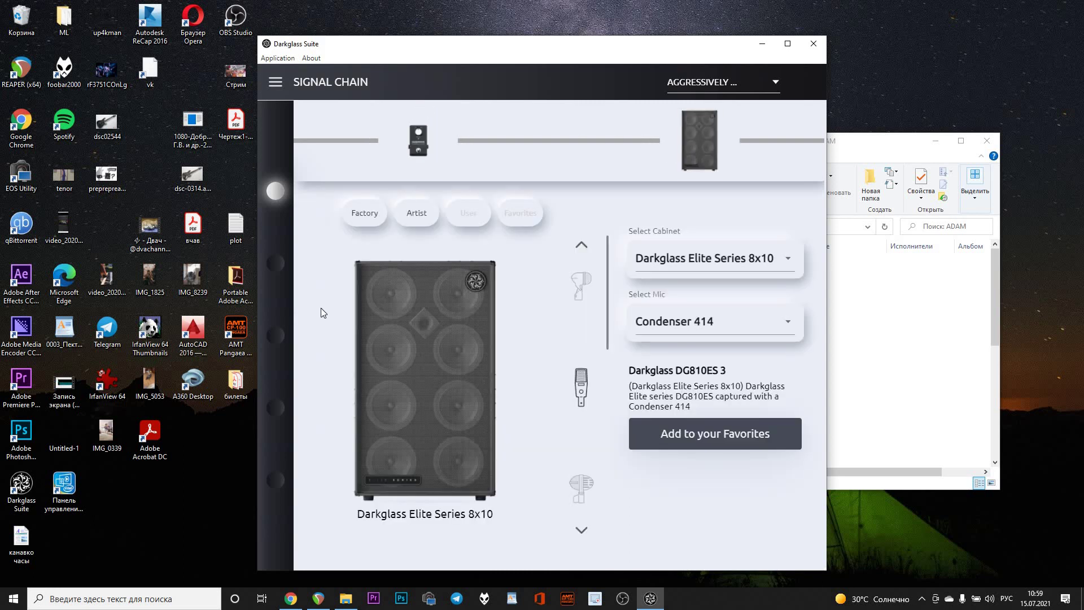
{"action": "left_click", "coordinate": [282, 265]}
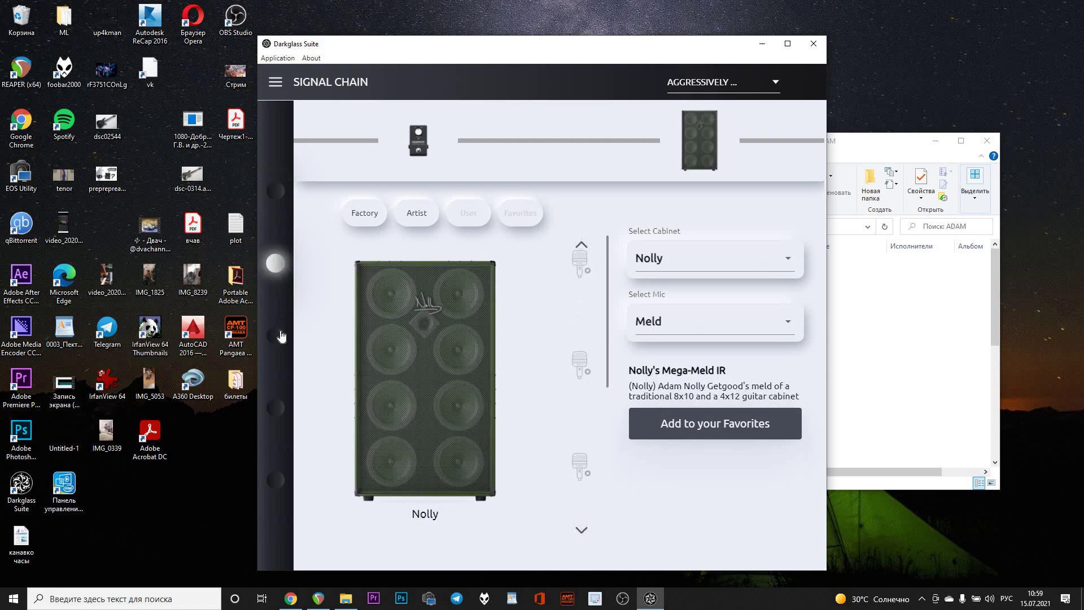
{"action": "left_click", "coordinate": [280, 339]}
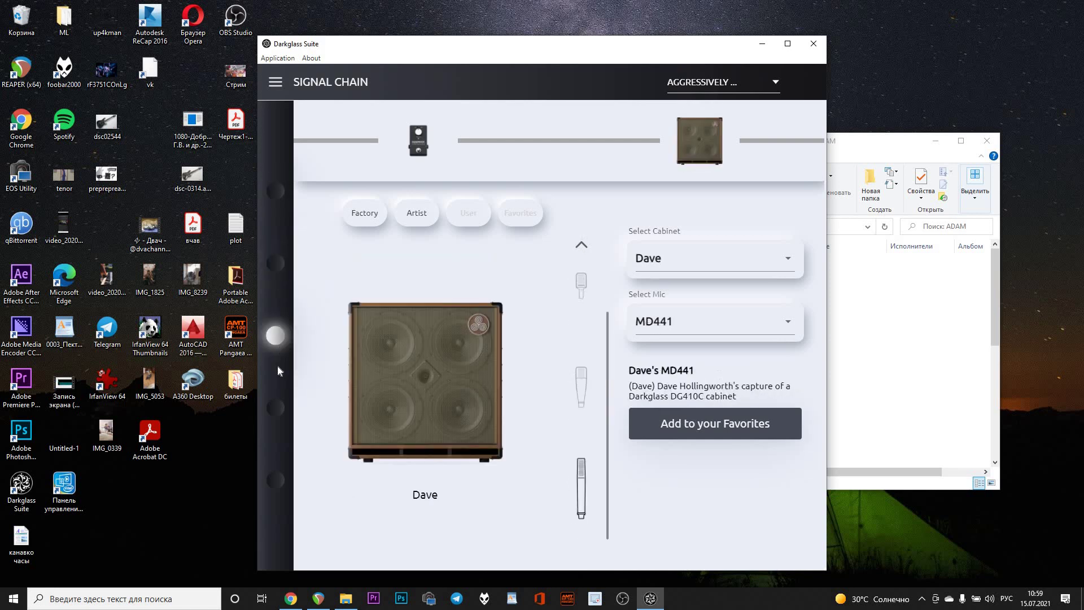
{"action": "left_click", "coordinate": [277, 409]}
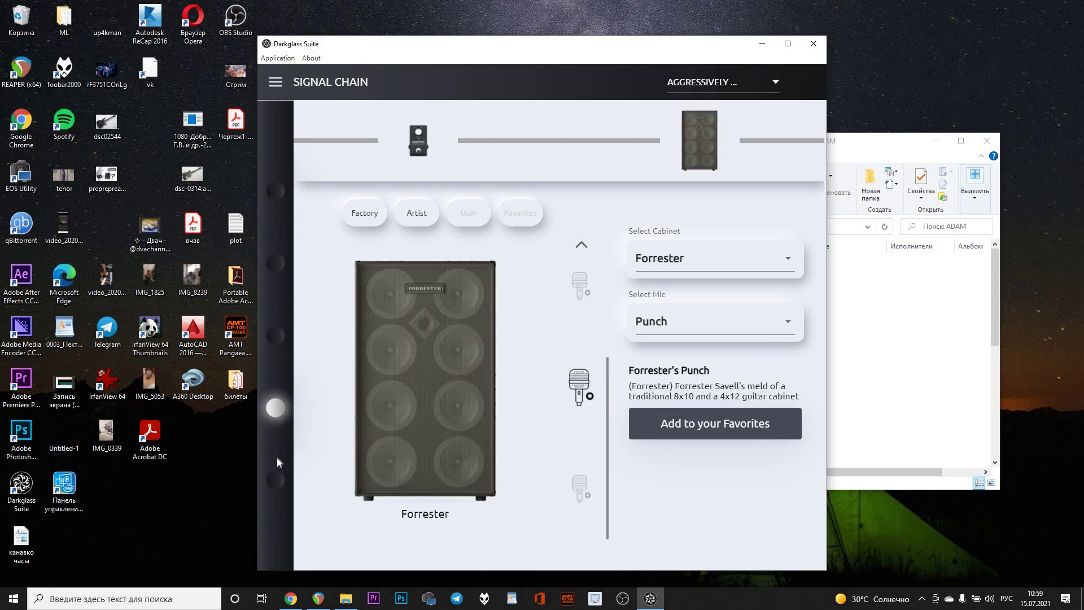
Step: Inspect the available cabinet and microphone options for the Forrester cabinet without changing them
{"action": "left_click", "coordinate": [788, 263]}
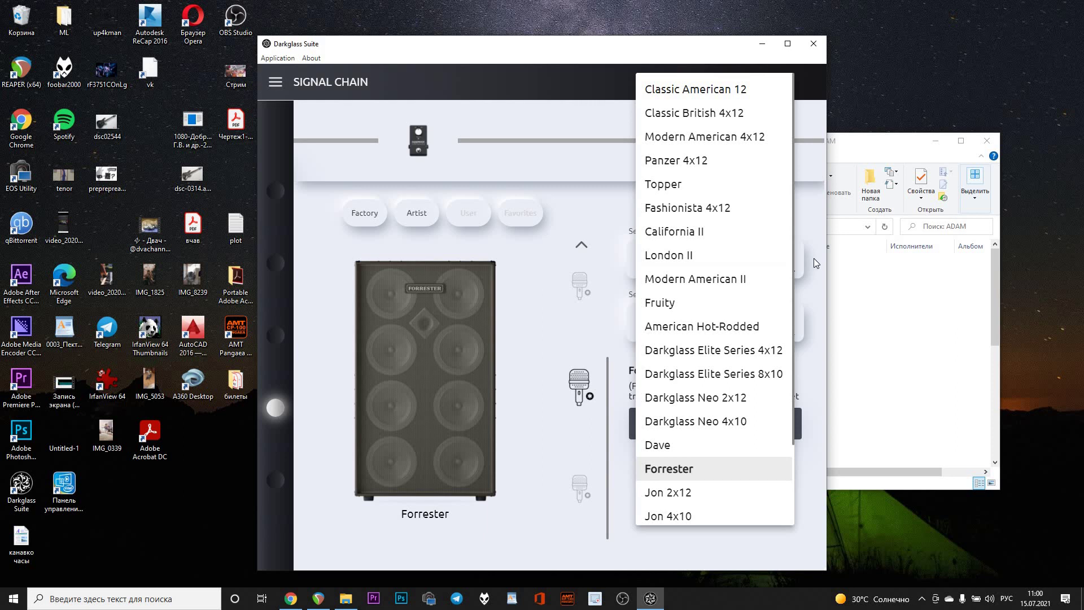
{"action": "left_click", "coordinate": [813, 262]}
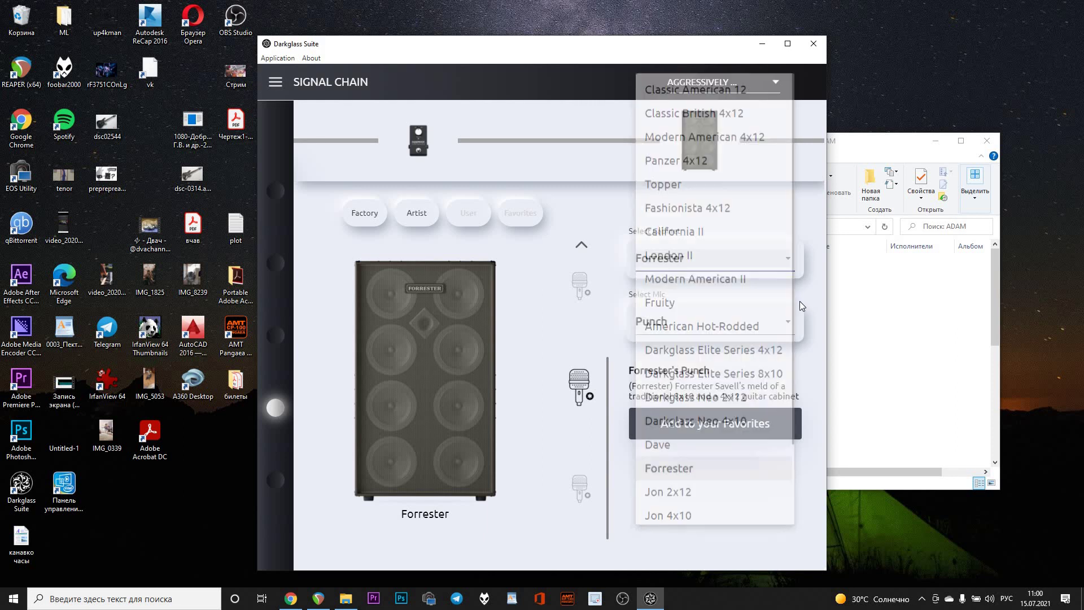
{"action": "left_click", "coordinate": [785, 326]}
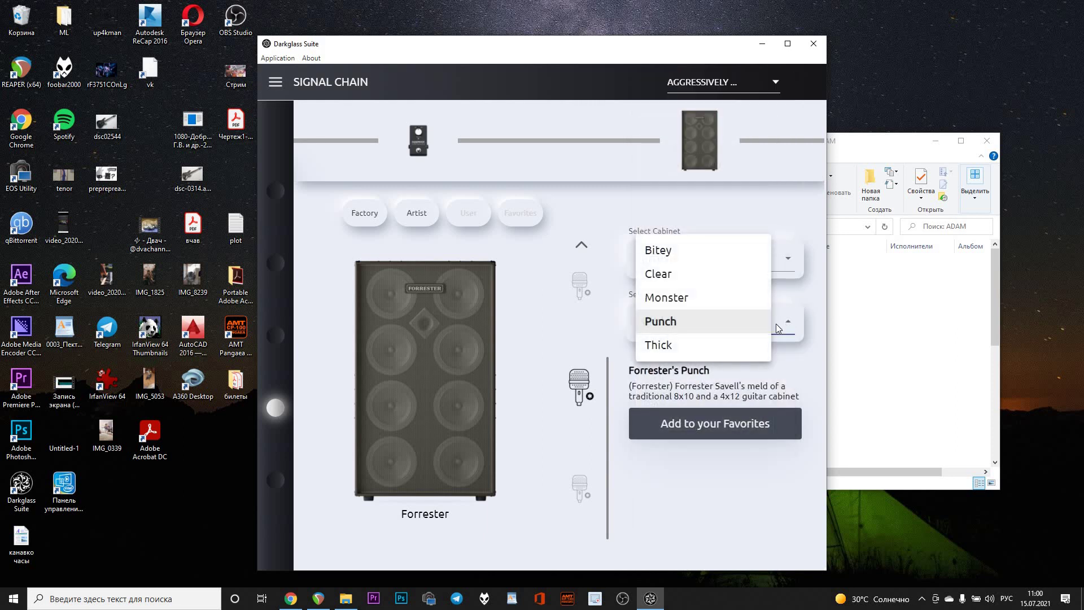
{"action": "left_click", "coordinate": [650, 375]}
Step: Examine the microphone placements on the Forrester cabinet's speaker and browse its list of microphones
{"action": "left_click", "coordinate": [579, 379]}
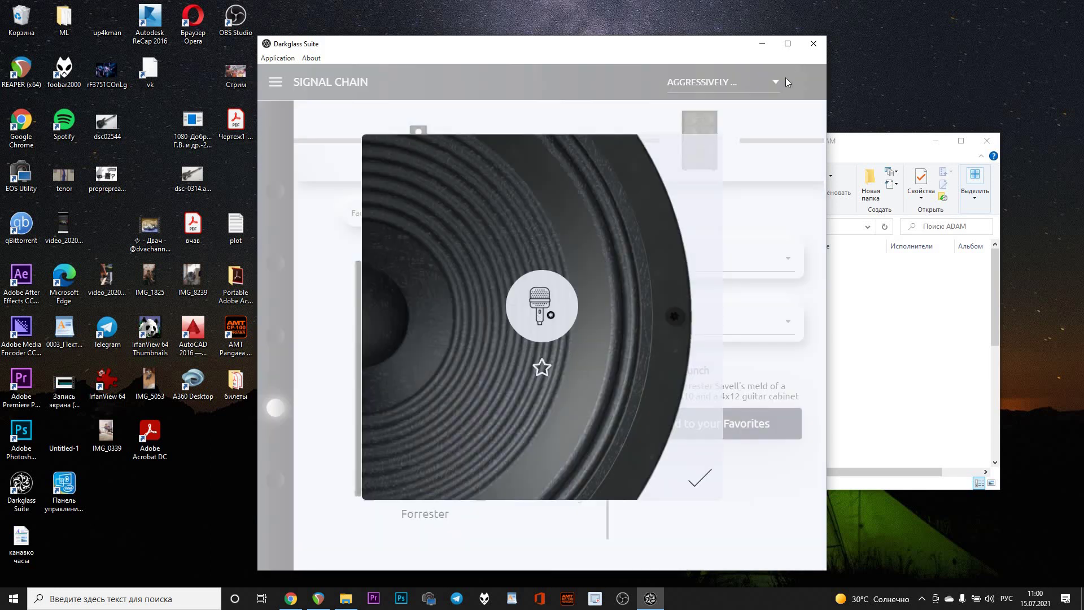
{"action": "left_click", "coordinate": [700, 479]}
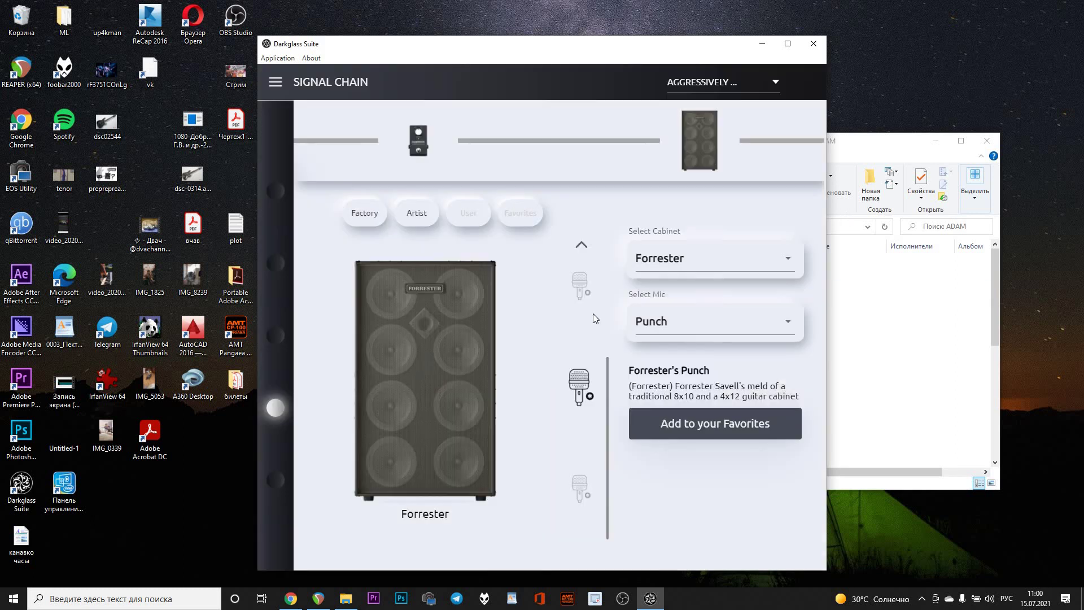
{"action": "left_click", "coordinate": [582, 281]}
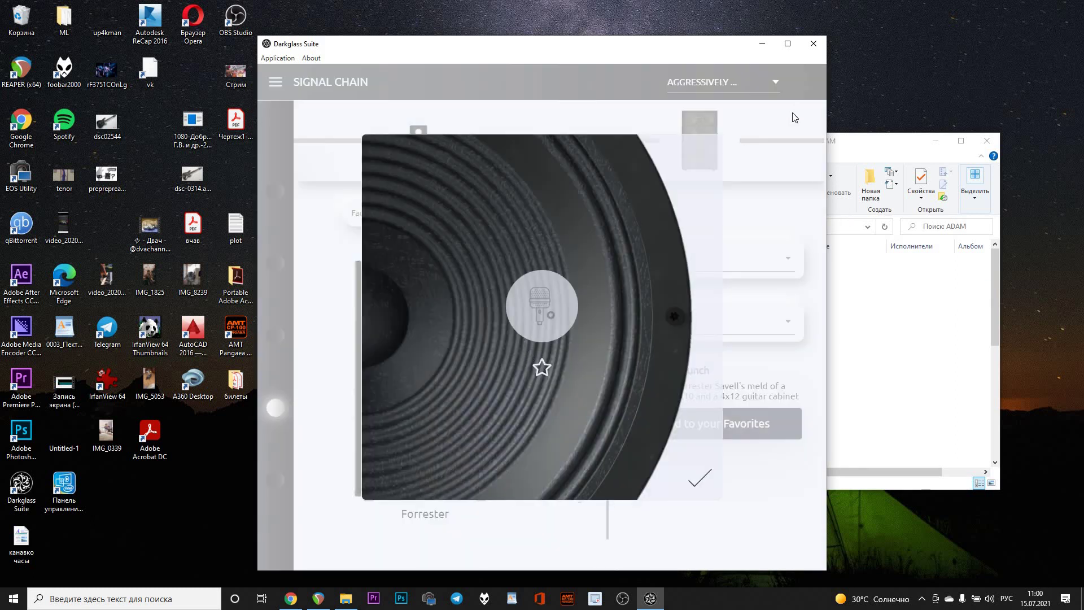
{"action": "left_click", "coordinate": [701, 479]}
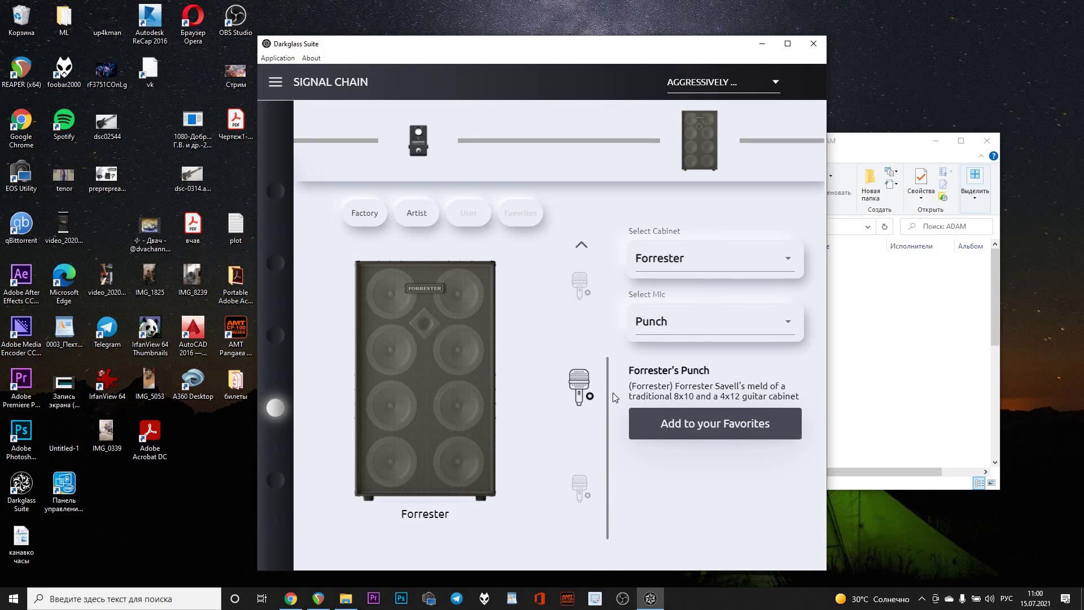
{"action": "left_click_drag", "start_coordinate": [608, 396], "coordinate": [587, 297]}
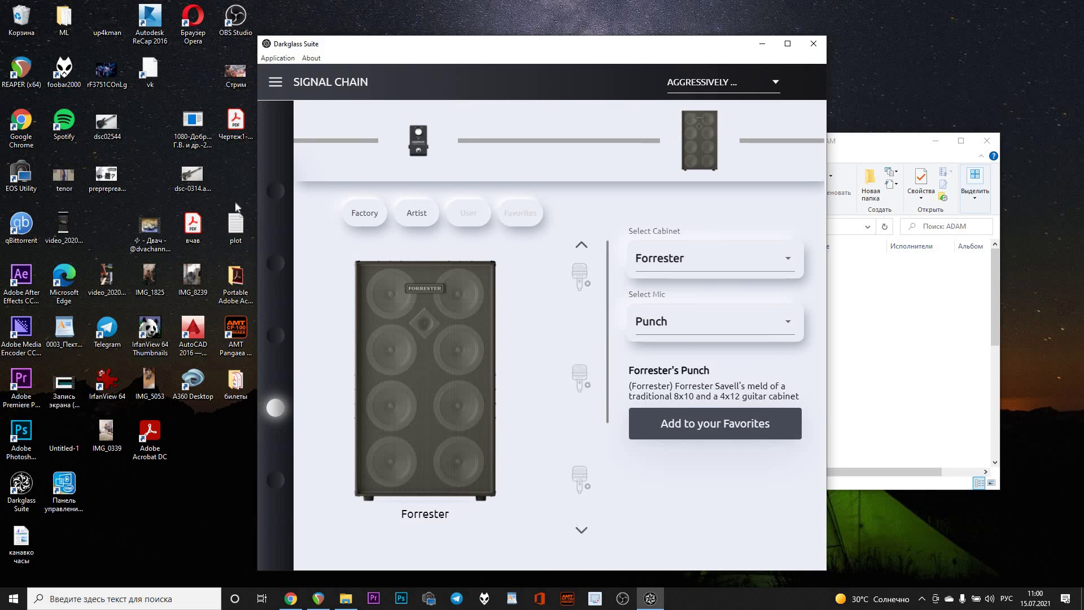
Step: Try the second Condenser 414 position on the slot 1 cabinet, then restore the first position
{"action": "left_click", "coordinate": [274, 192]}
{"action": "left_click", "coordinate": [584, 388]}
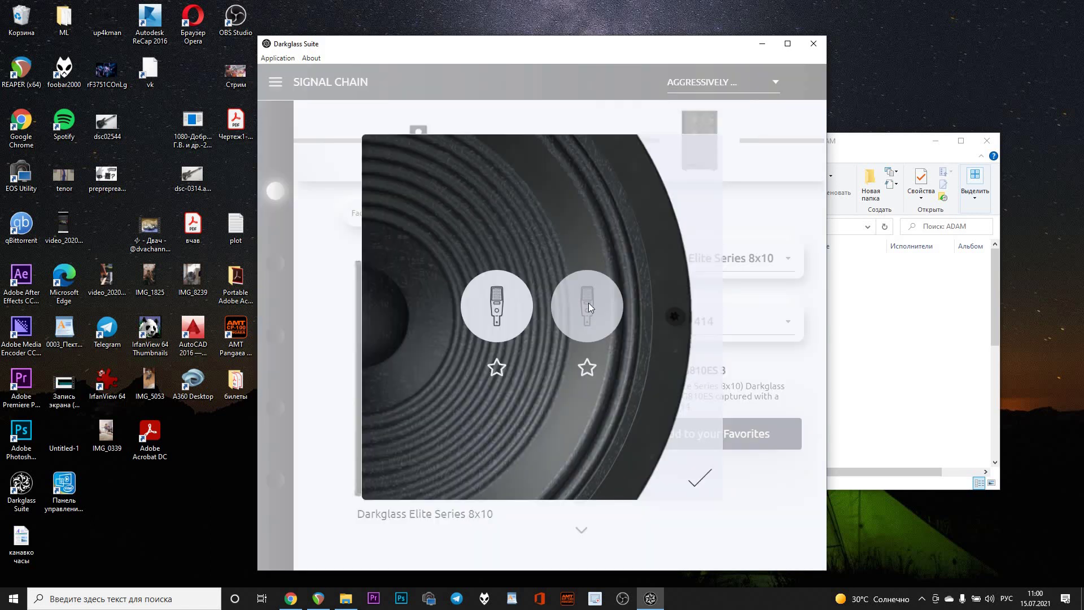
{"action": "left_click", "coordinate": [588, 302]}
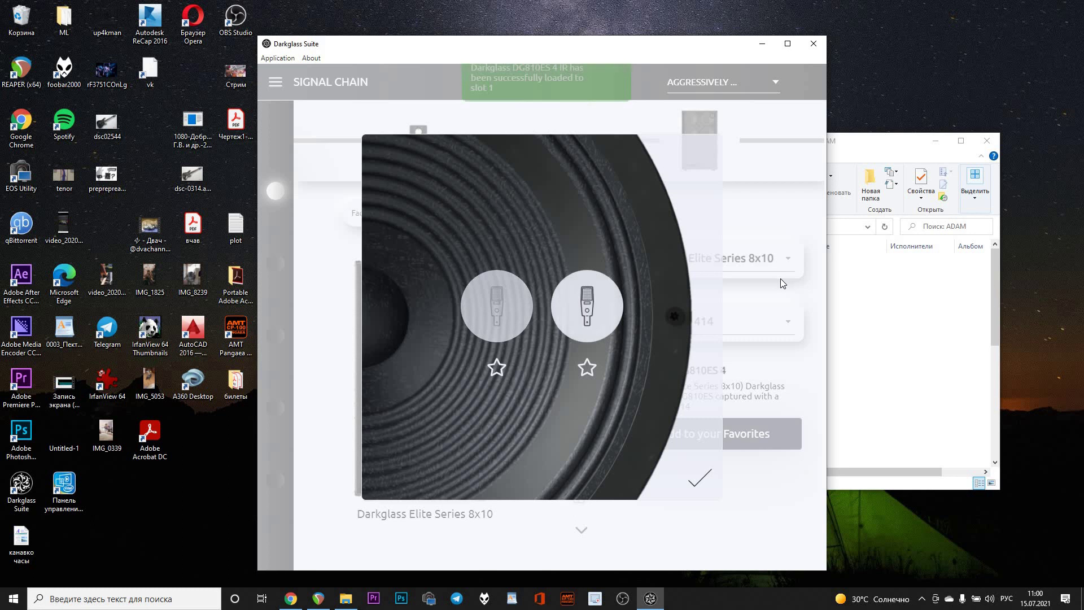
{"action": "left_click", "coordinate": [480, 298]}
{"action": "left_click", "coordinate": [700, 492]}
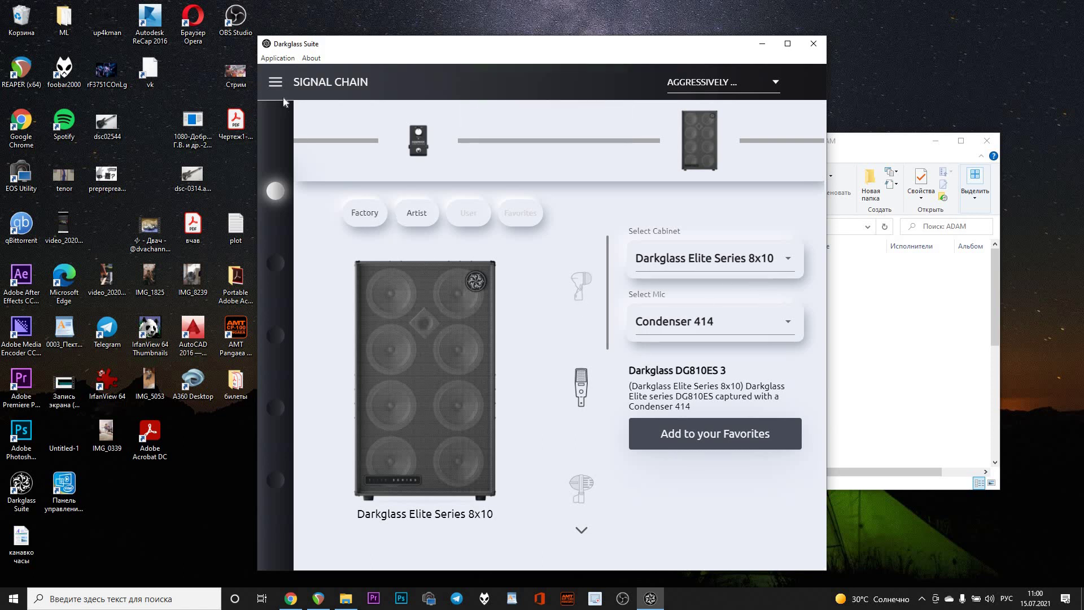
Step: Open the device's general settings and inspect the XLR output routing options
{"action": "left_click", "coordinate": [276, 81]}
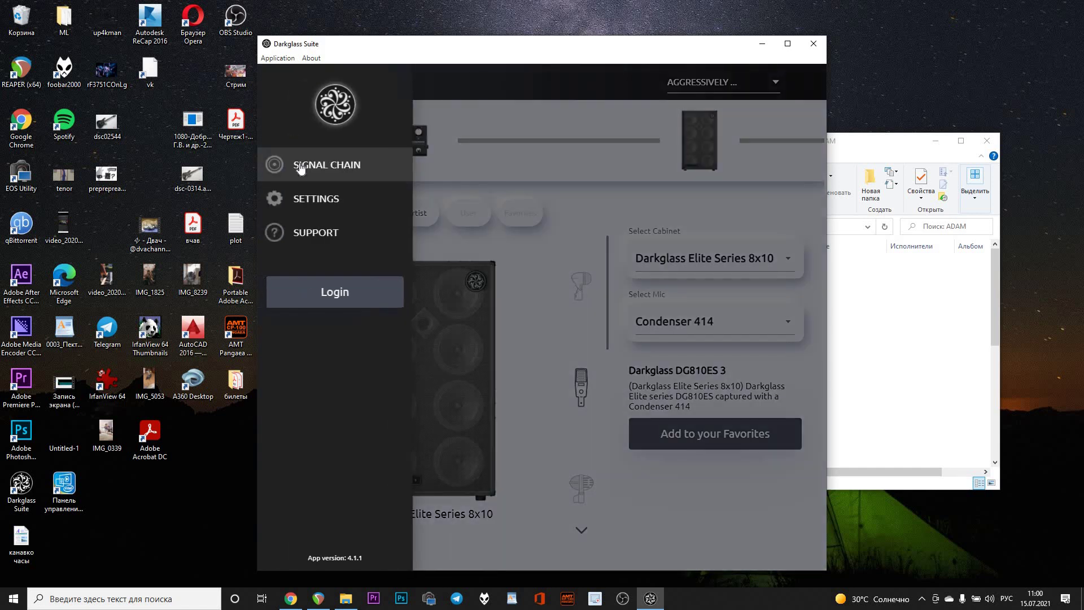
{"action": "left_click", "coordinate": [305, 200]}
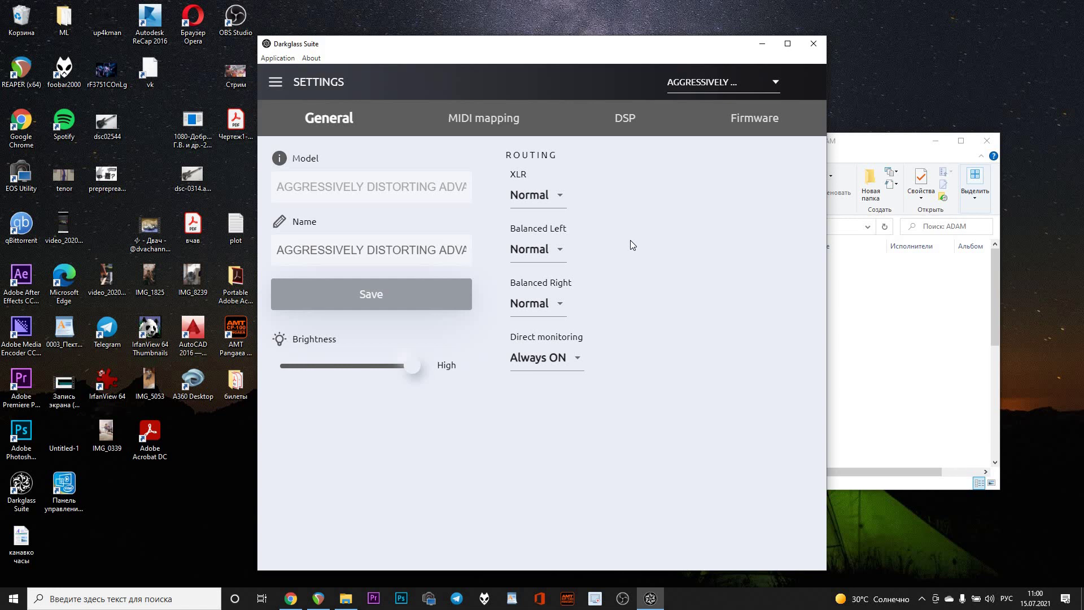
{"action": "left_click", "coordinate": [561, 199]}
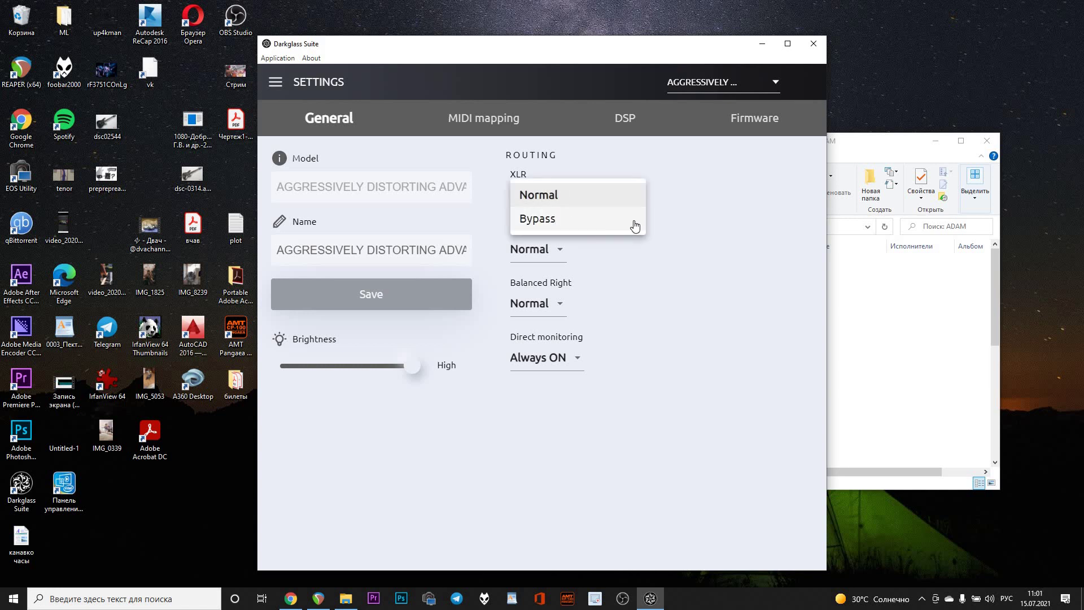
{"action": "left_click", "coordinate": [681, 222]}
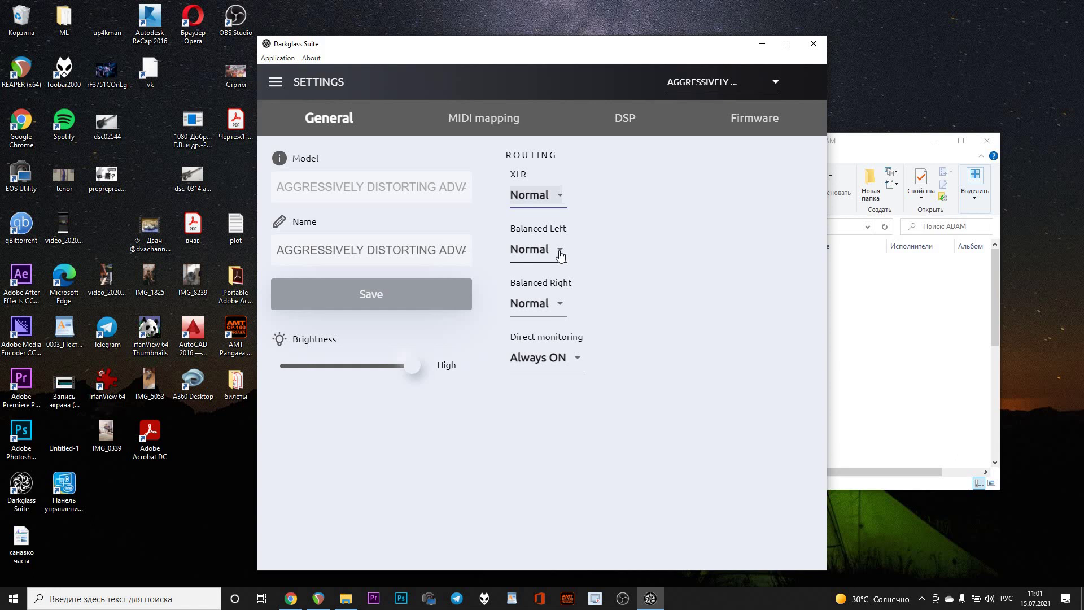
Step: Inspect the Balanced Left and Balanced Right routing options and the brightness control, keeping the current settings
{"action": "left_click", "coordinate": [561, 256]}
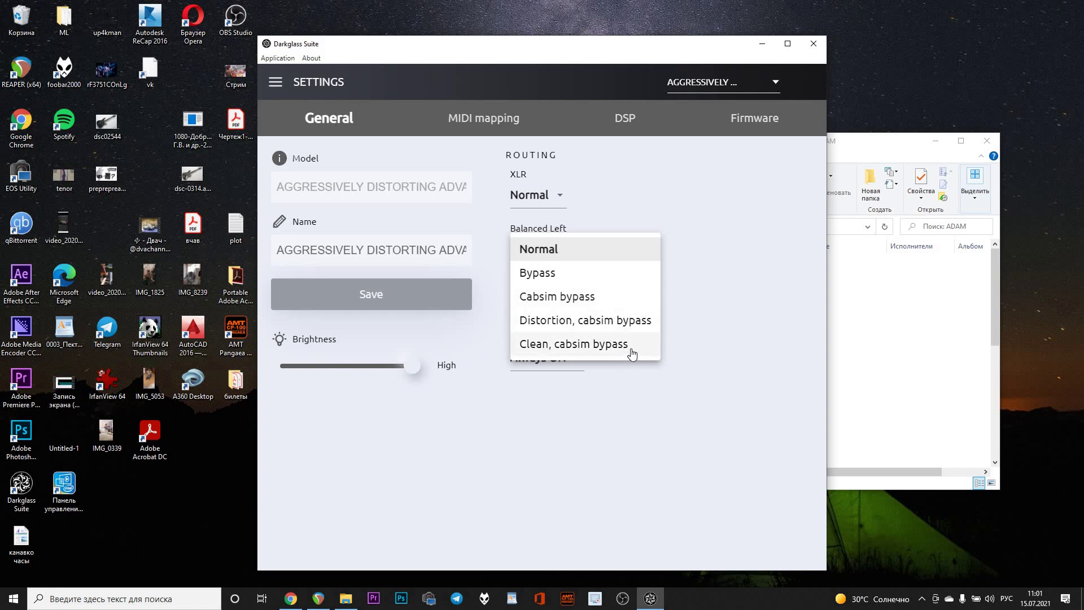
{"action": "left_click", "coordinate": [724, 300]}
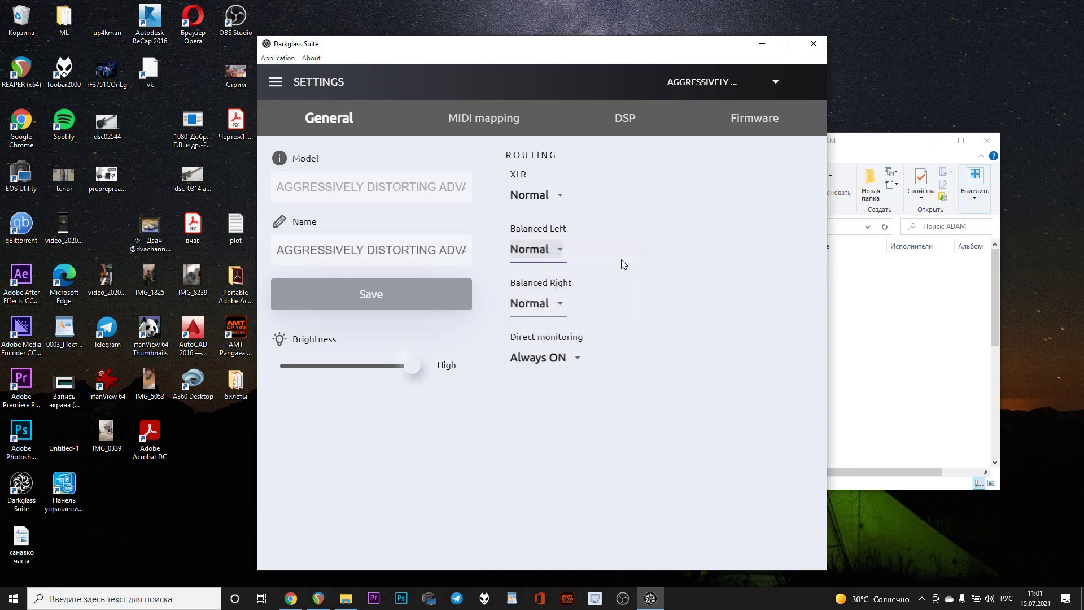
{"action": "left_click", "coordinate": [560, 305]}
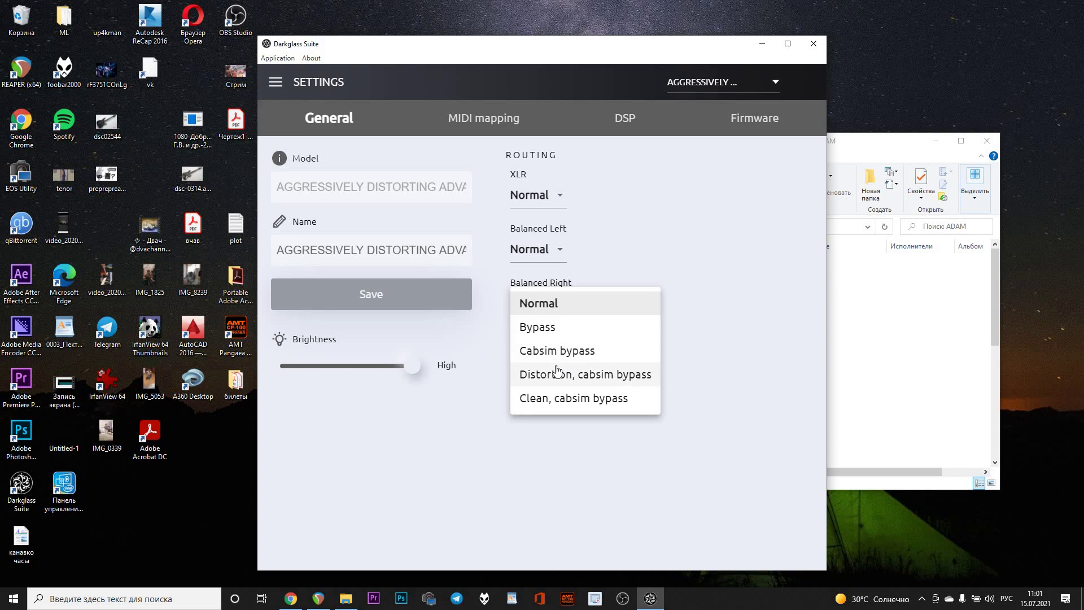
{"action": "left_click", "coordinate": [713, 344]}
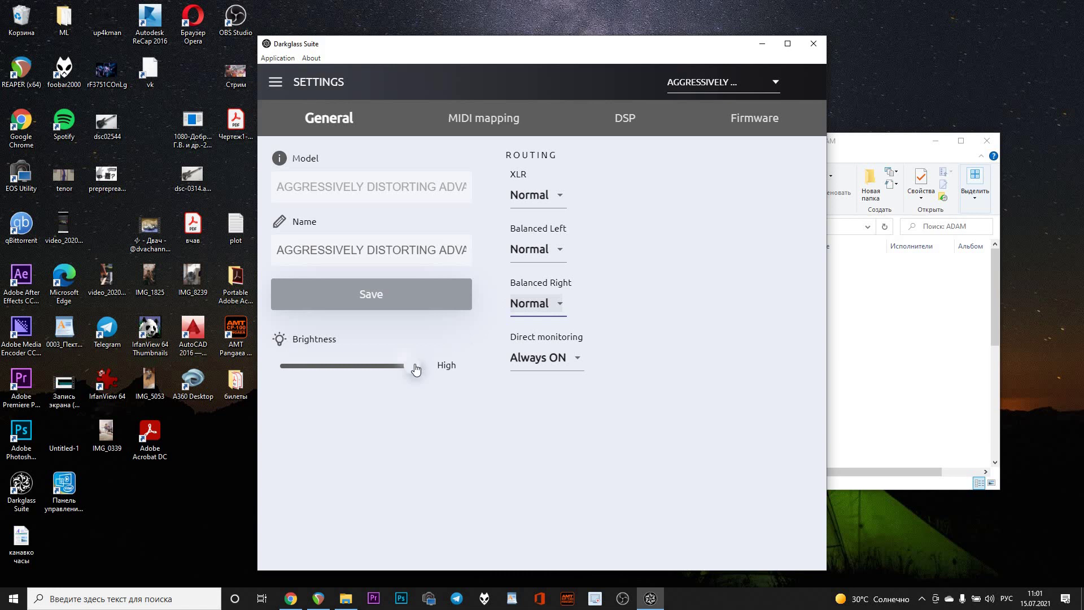
{"action": "mouse_move", "coordinate": [416, 370]}
{"action": "left_mouse_down"}
{"action": "mouse_move", "coordinate": [282, 368]}
{"action": "mouse_move", "coordinate": [422, 367]}
{"action": "left_mouse_up"}
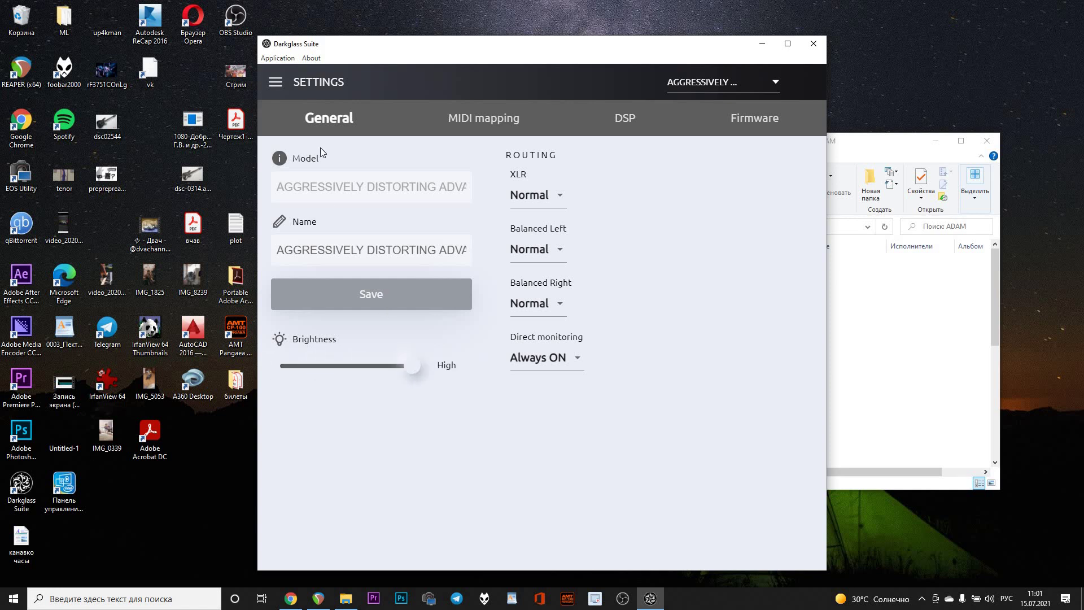
Step: View the MIDI mapping and DSP settings, trying the Passive mode for preset A and returning it to Active
{"action": "left_click", "coordinate": [483, 119]}
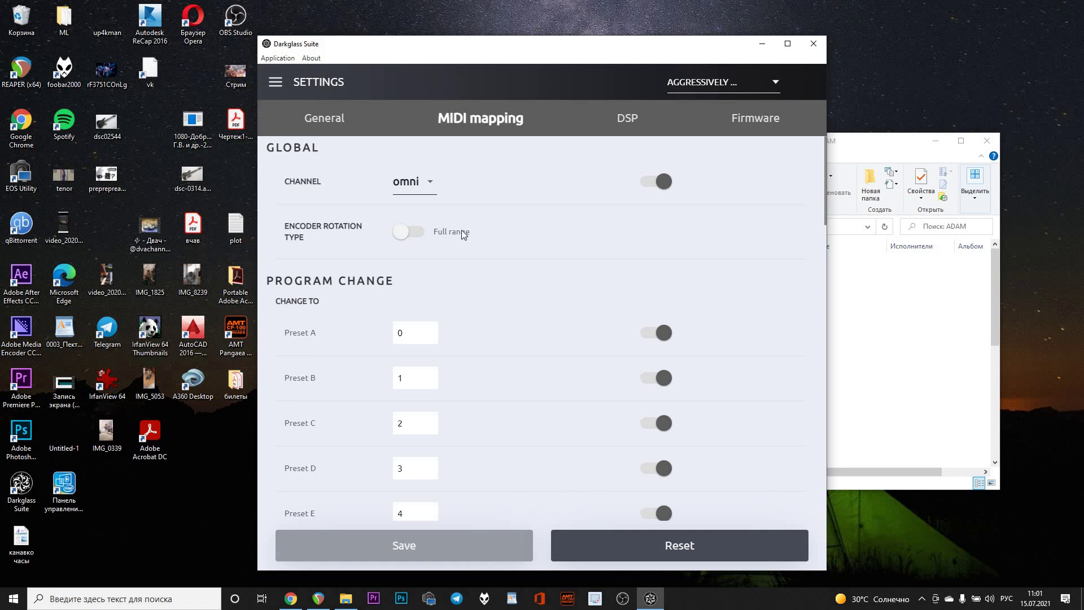
{"action": "left_click", "coordinate": [623, 124]}
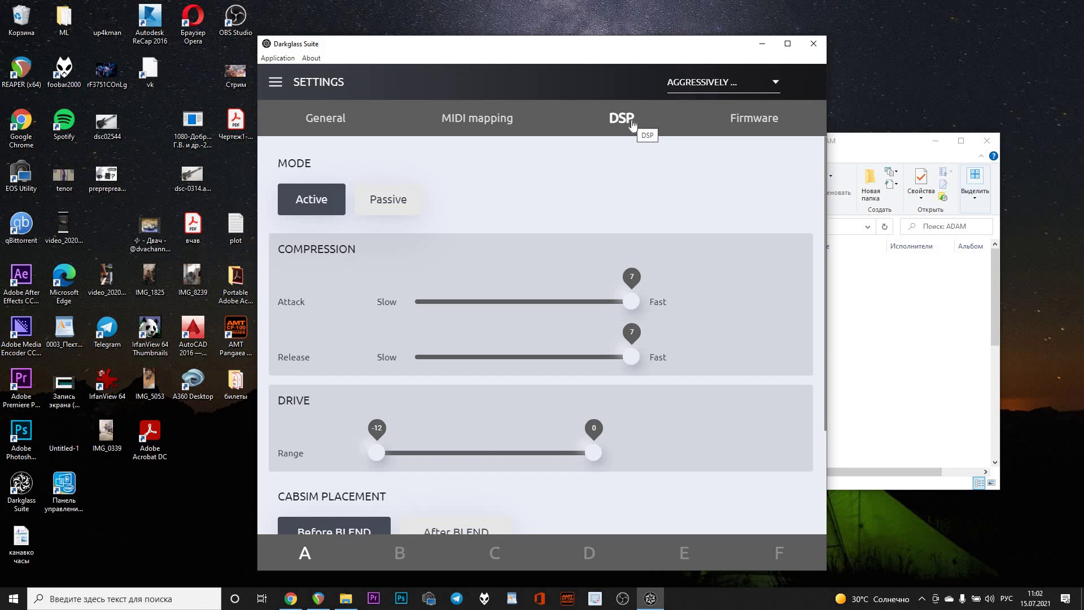
{"action": "left_click", "coordinate": [387, 205]}
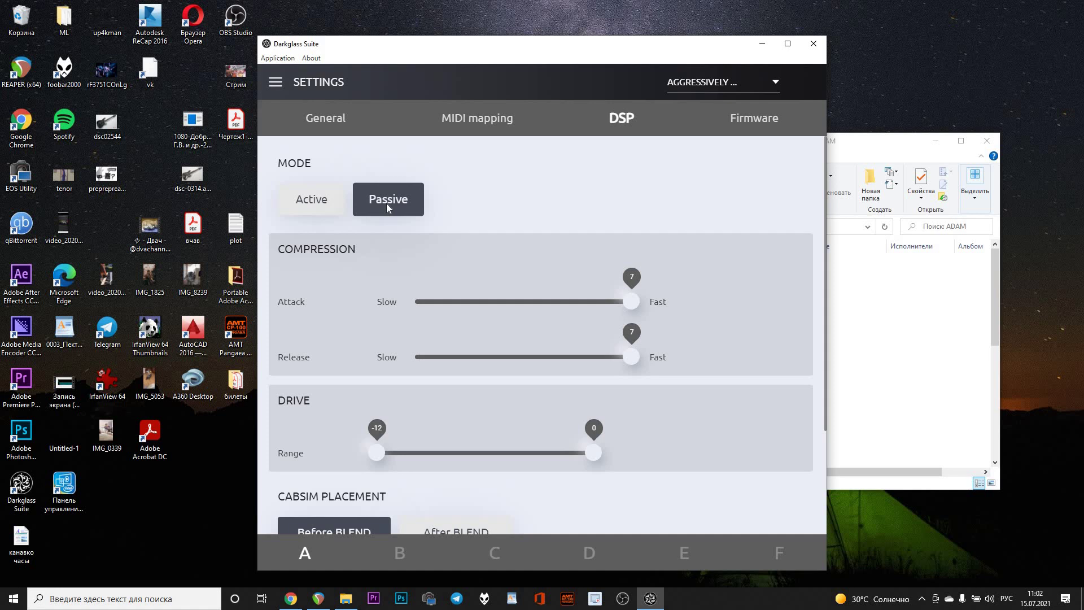
{"action": "left_click", "coordinate": [311, 202]}
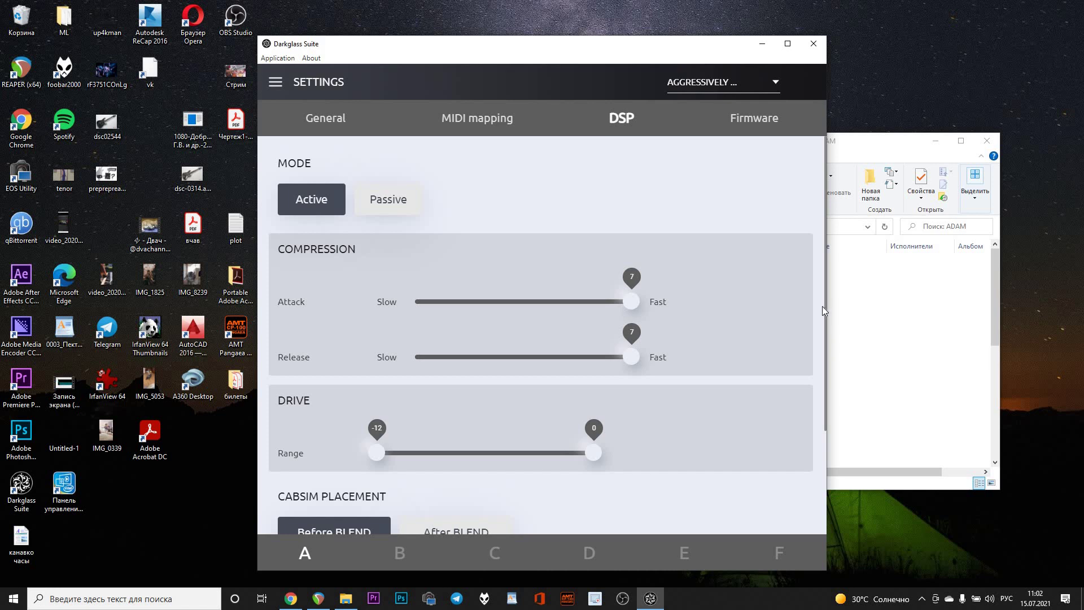
Step: Raise the lower limit of the Drive range to 0 in preset A's DSP settings
{"action": "left_click_drag", "start_coordinate": [825, 306], "coordinate": [822, 400]}
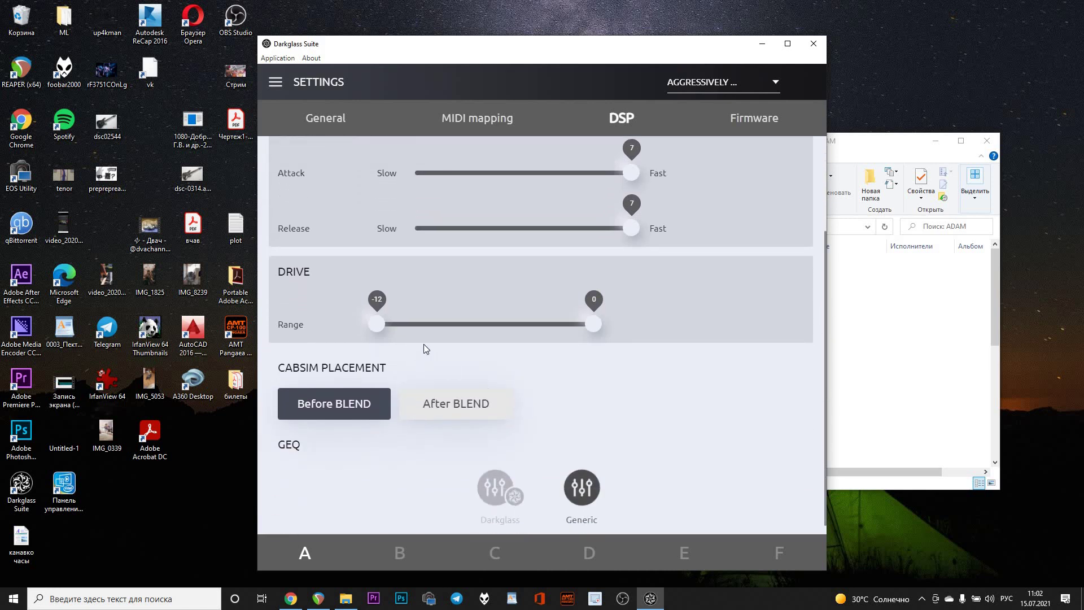
{"action": "mouse_move", "coordinate": [379, 329]}
{"action": "left_mouse_down"}
{"action": "mouse_move", "coordinate": [453, 329]}
{"action": "mouse_move", "coordinate": [369, 329]}
{"action": "left_mouse_up"}
{"action": "left_click_drag", "start_coordinate": [593, 324], "coordinate": [620, 330]}
{"action": "left_click_drag", "start_coordinate": [376, 326], "coordinate": [432, 335]}
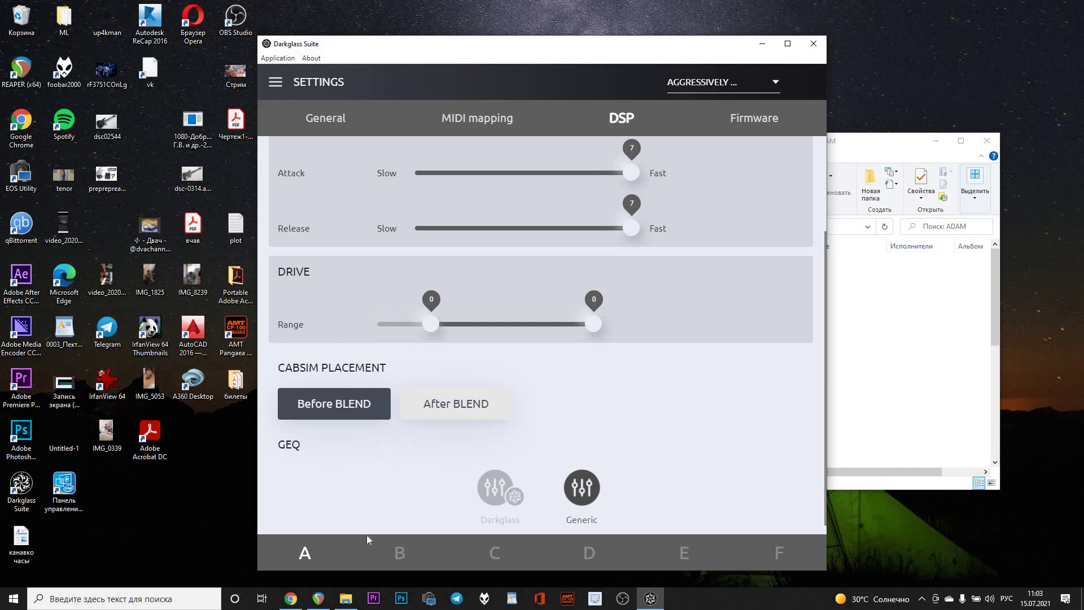
Step: Compare the DSP settings of presets B, C and D with preset A, finishing on preset A
{"action": "left_click", "coordinate": [398, 555]}
{"action": "left_click", "coordinate": [495, 553]}
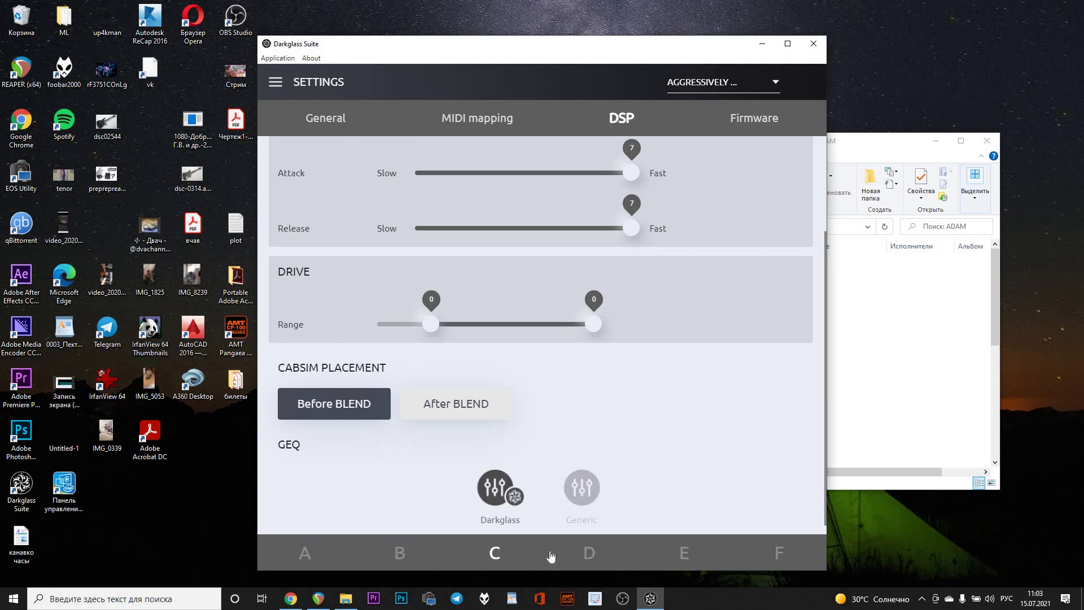
{"action": "left_click", "coordinate": [586, 556]}
{"action": "left_click", "coordinate": [496, 560]}
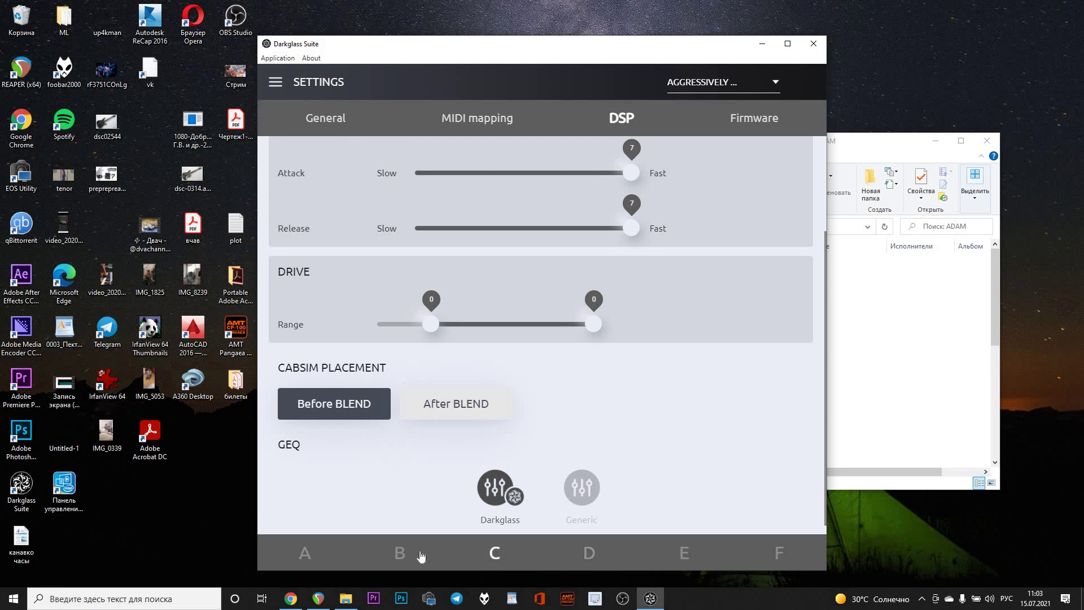
{"action": "left_click", "coordinate": [311, 558]}
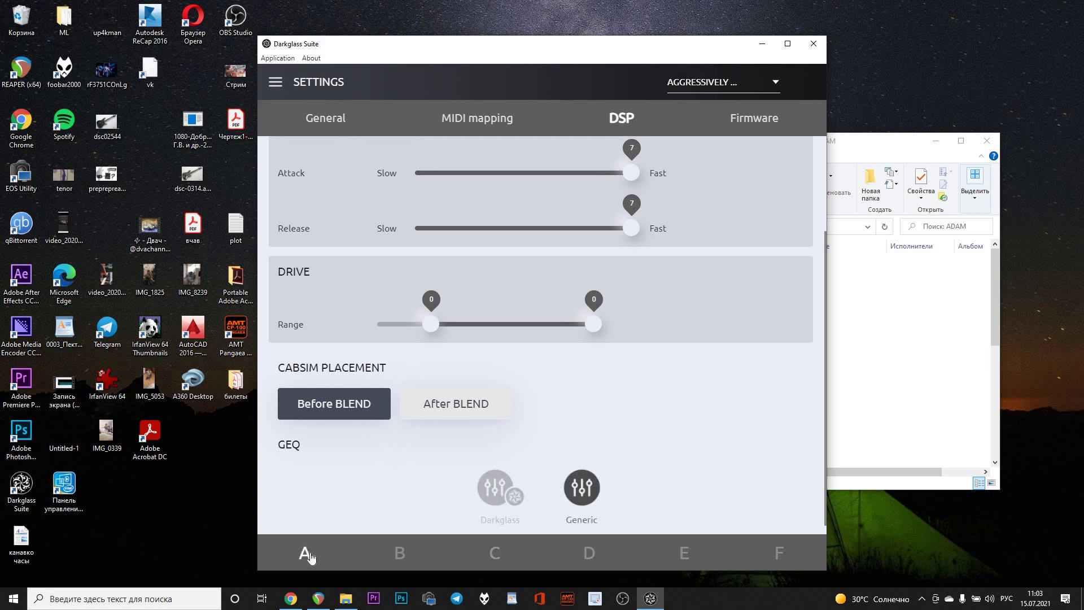
{"action": "left_click", "coordinate": [412, 561]}
{"action": "left_click", "coordinate": [495, 558]}
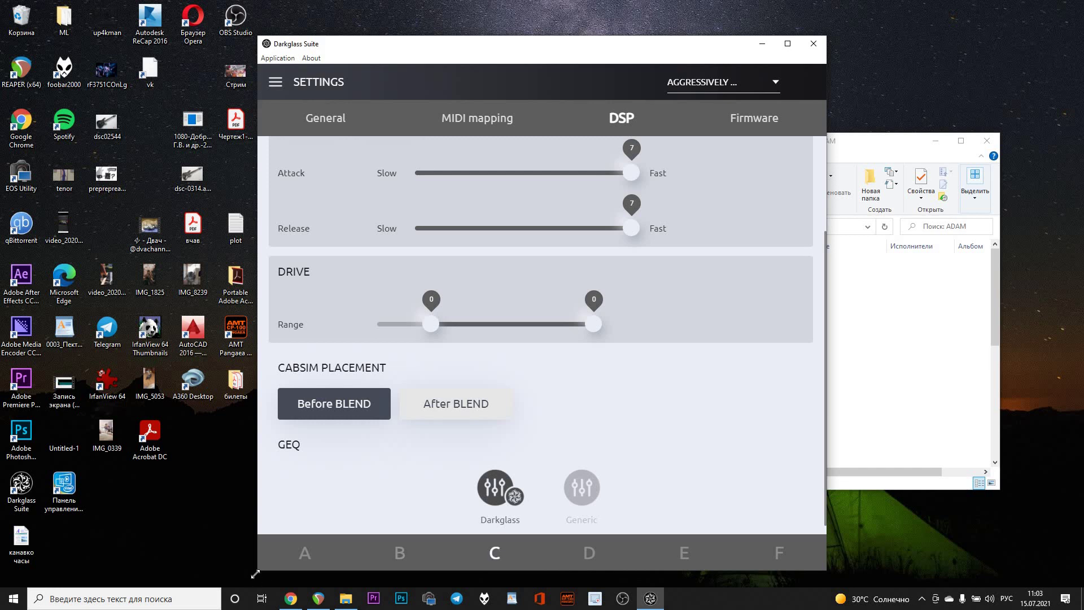
{"action": "left_click", "coordinate": [295, 566]}
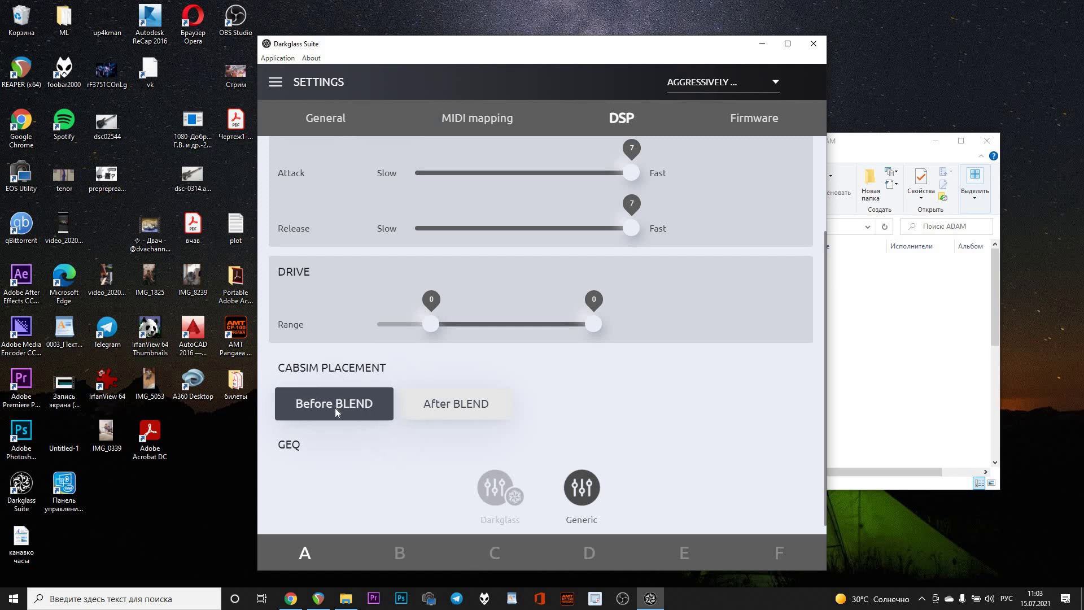
Step: Try the After BLEND cabsim placement for preset A and restore Before BLEND
{"action": "left_click", "coordinate": [467, 407]}
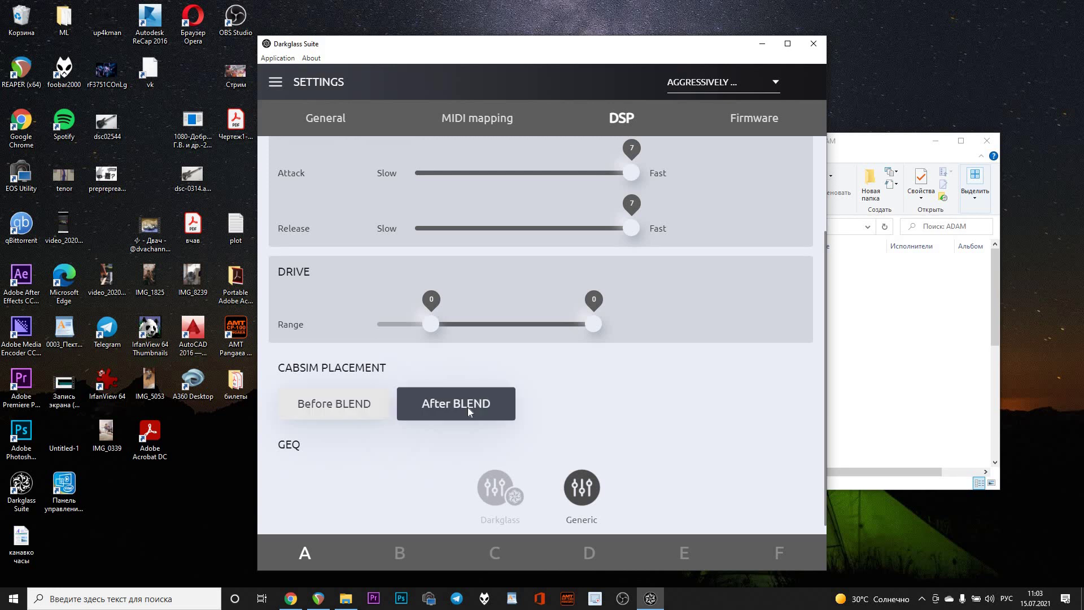
{"action": "left_click", "coordinate": [336, 402]}
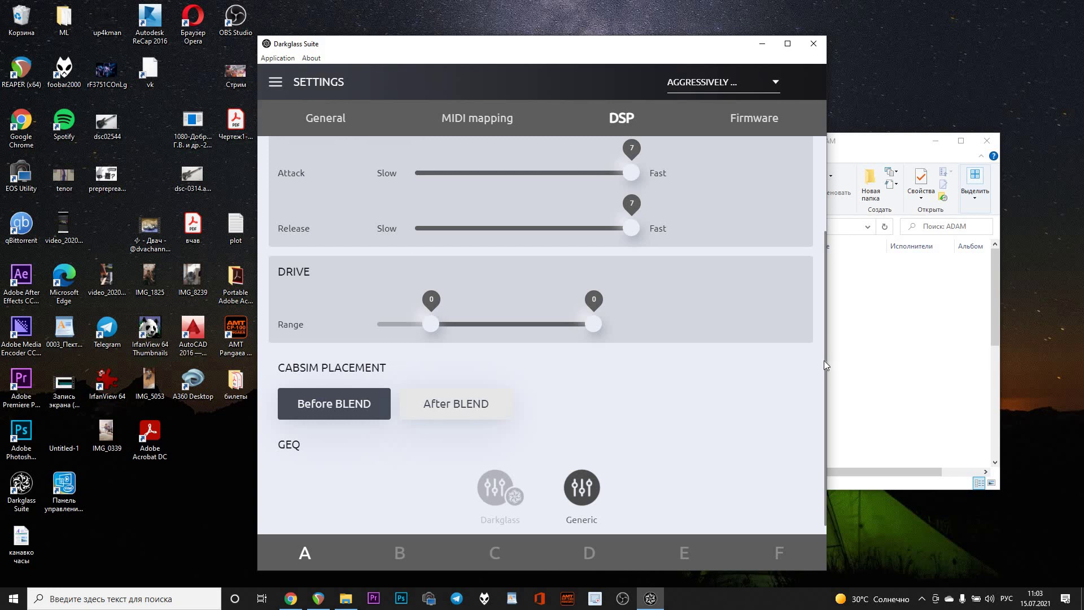
Step: Compare the Darkglass and Generic GEQ types for preset A, leaving Darkglass selected
{"action": "scroll", "coordinate": [822, 388], "scroll_direction": "down", "scroll_amount": 1}
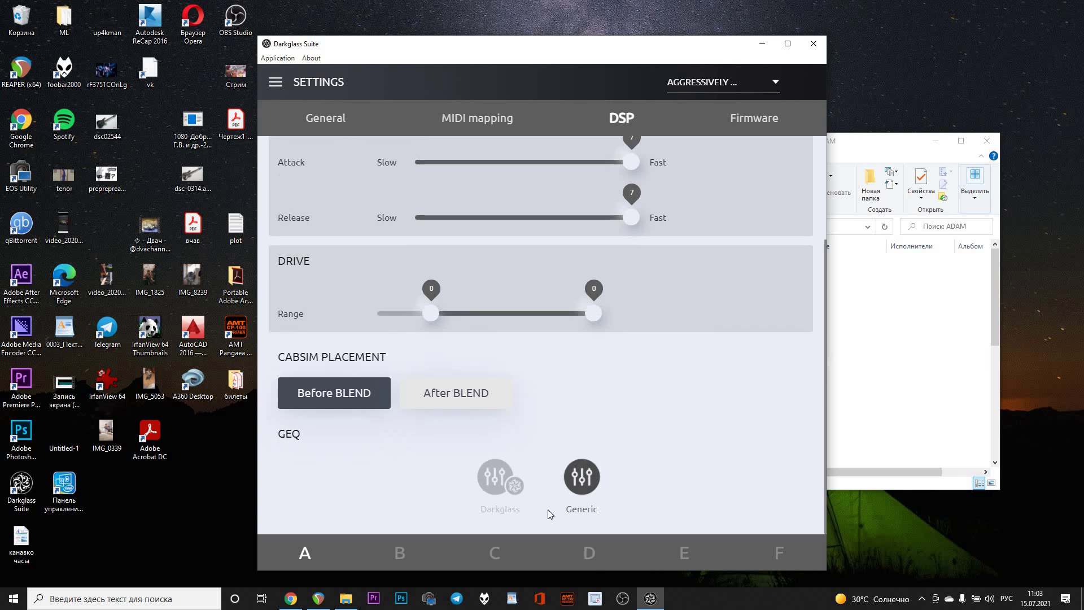
{"action": "left_click", "coordinate": [496, 484]}
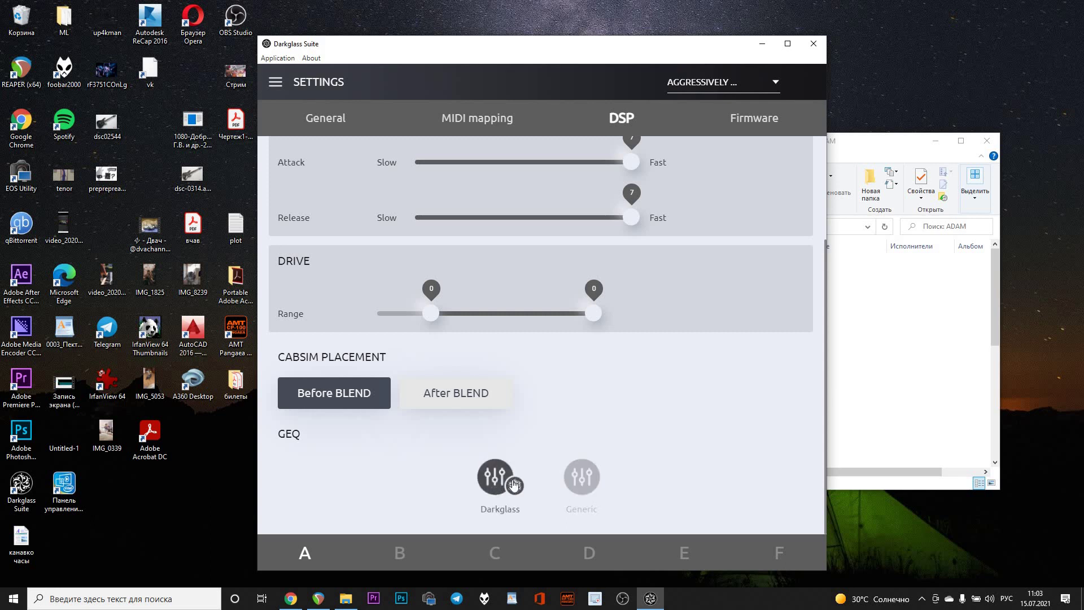
{"action": "left_click", "coordinate": [584, 477]}
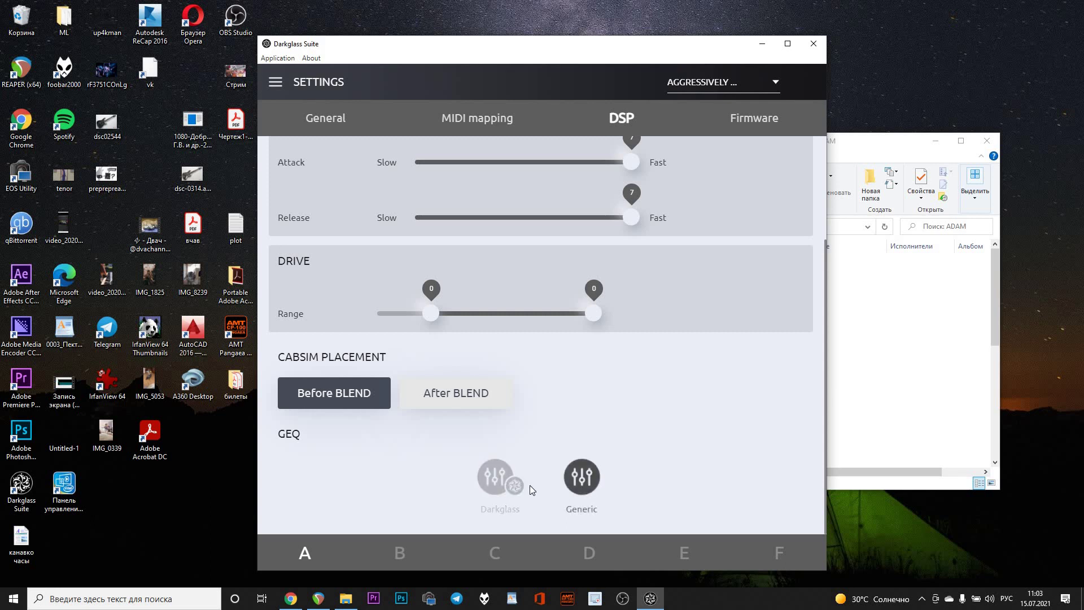
{"action": "left_click", "coordinate": [492, 484]}
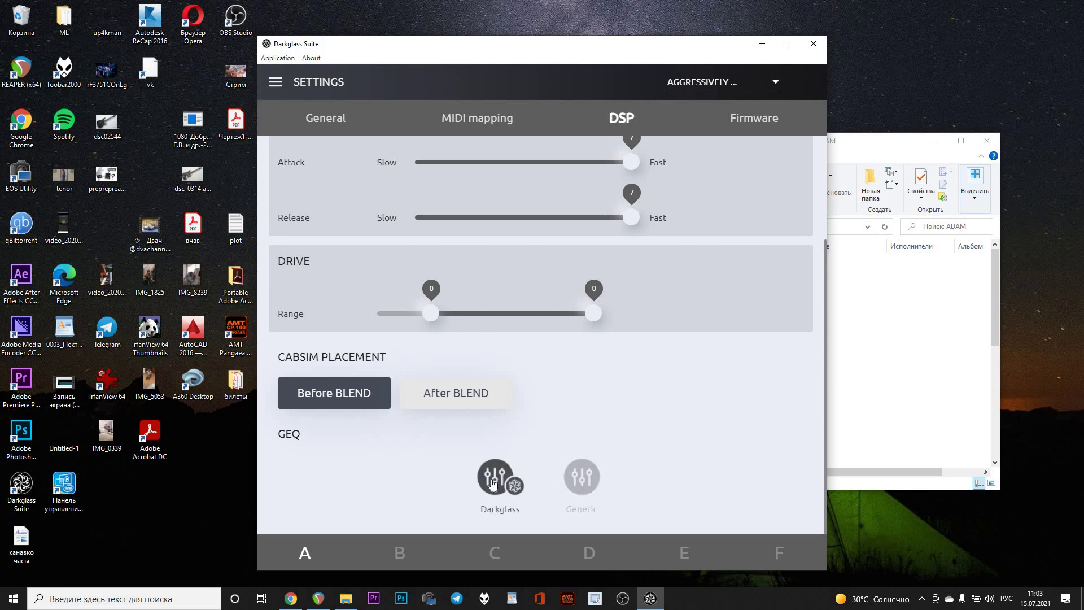
{"action": "left_click", "coordinate": [583, 480]}
{"action": "left_click", "coordinate": [509, 489]}
Step: Check the list of available devices, review the upper DSP settings, and return to the signal chain view
{"action": "left_click", "coordinate": [776, 84]}
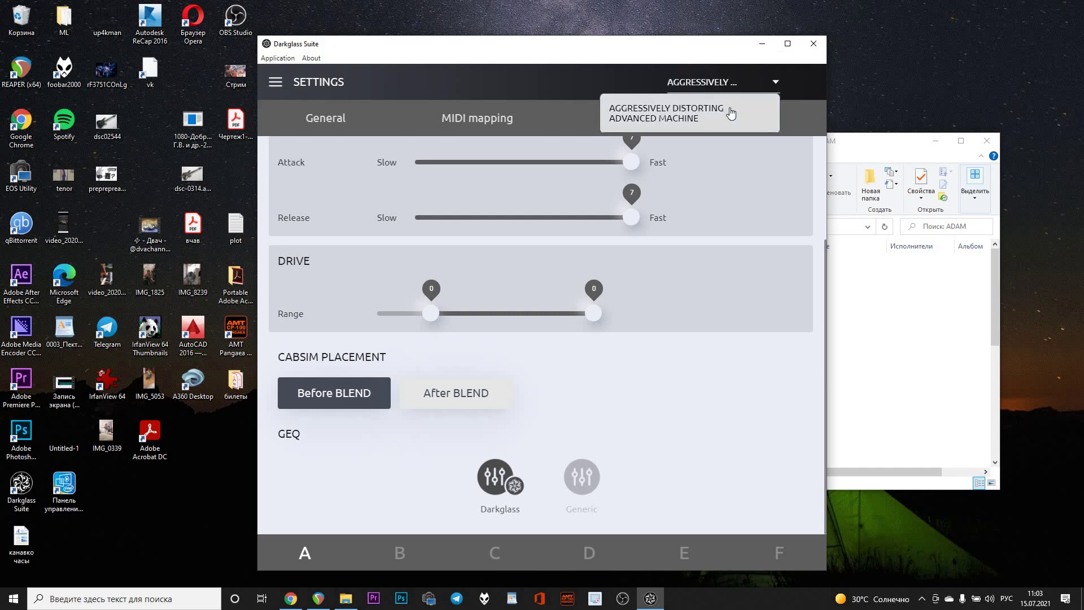
{"action": "left_click", "coordinate": [712, 381]}
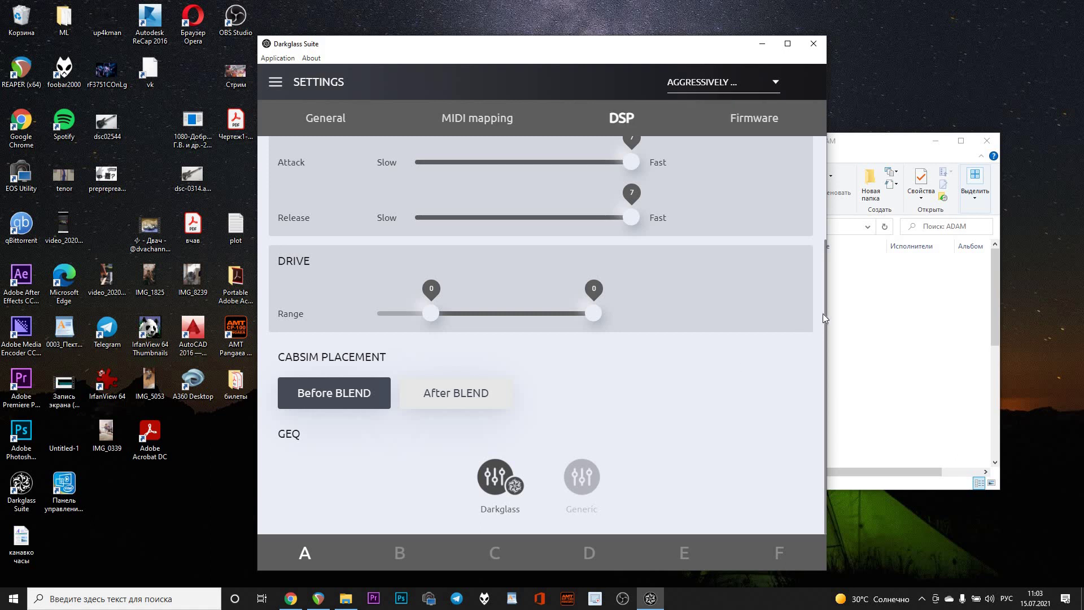
{"action": "left_click_drag", "start_coordinate": [825, 299], "coordinate": [837, 184]}
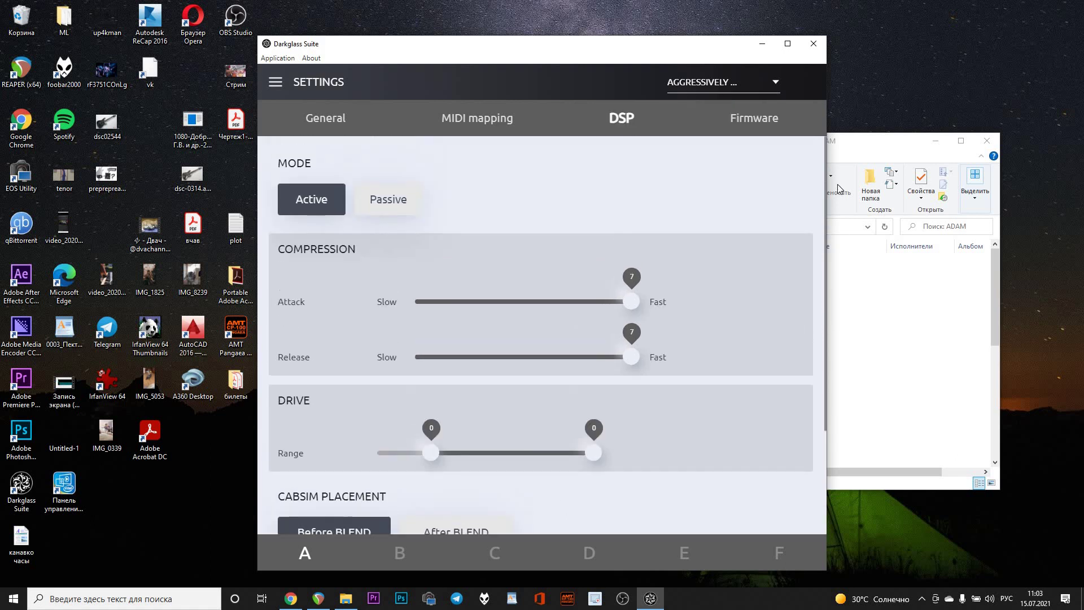
{"action": "left_click", "coordinate": [276, 82]}
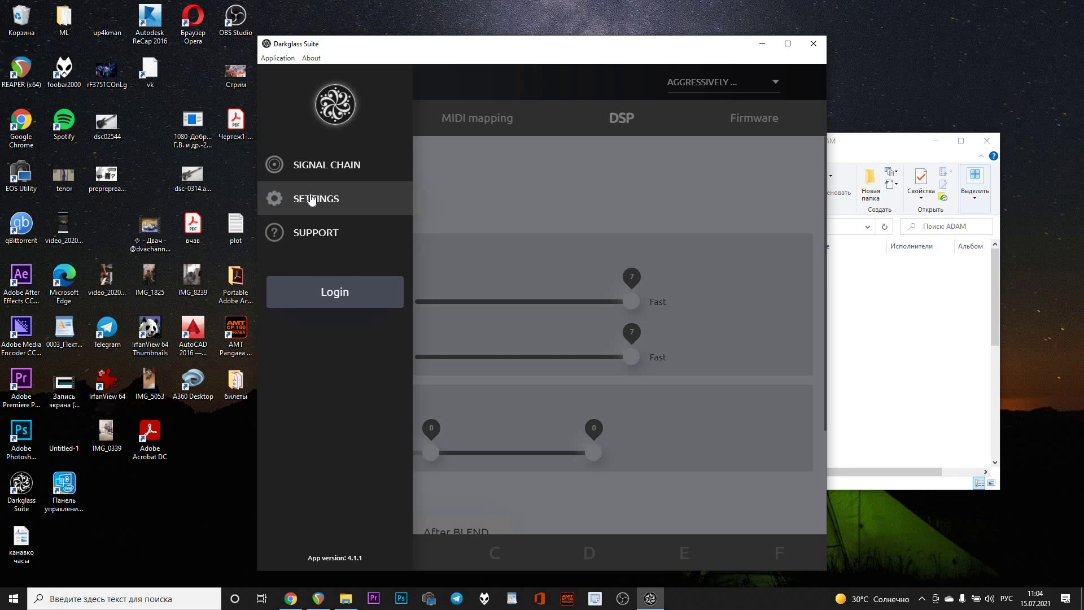
{"action": "left_click", "coordinate": [323, 167]}
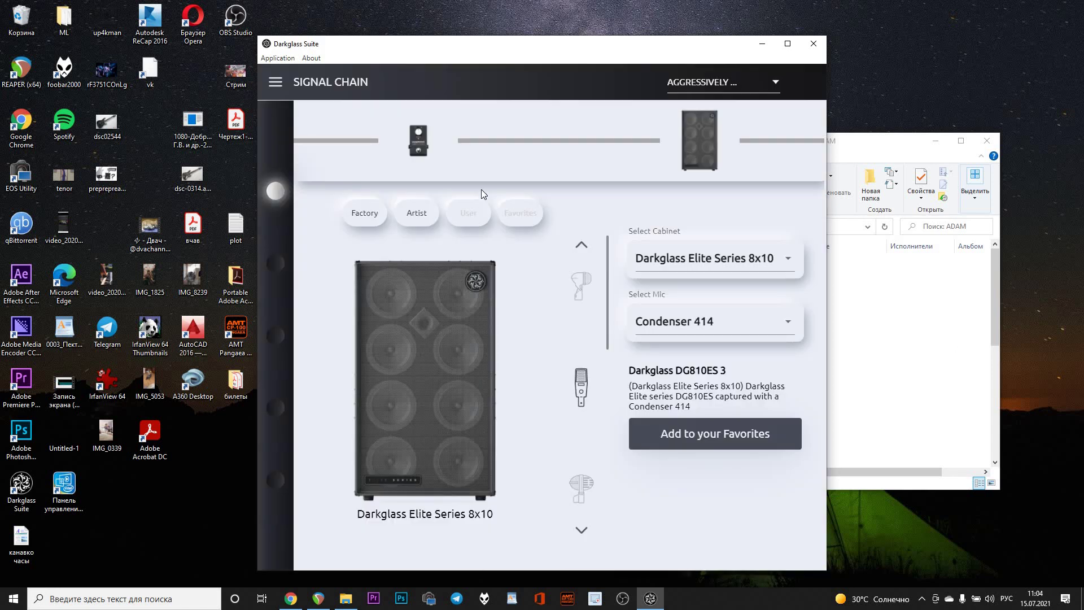